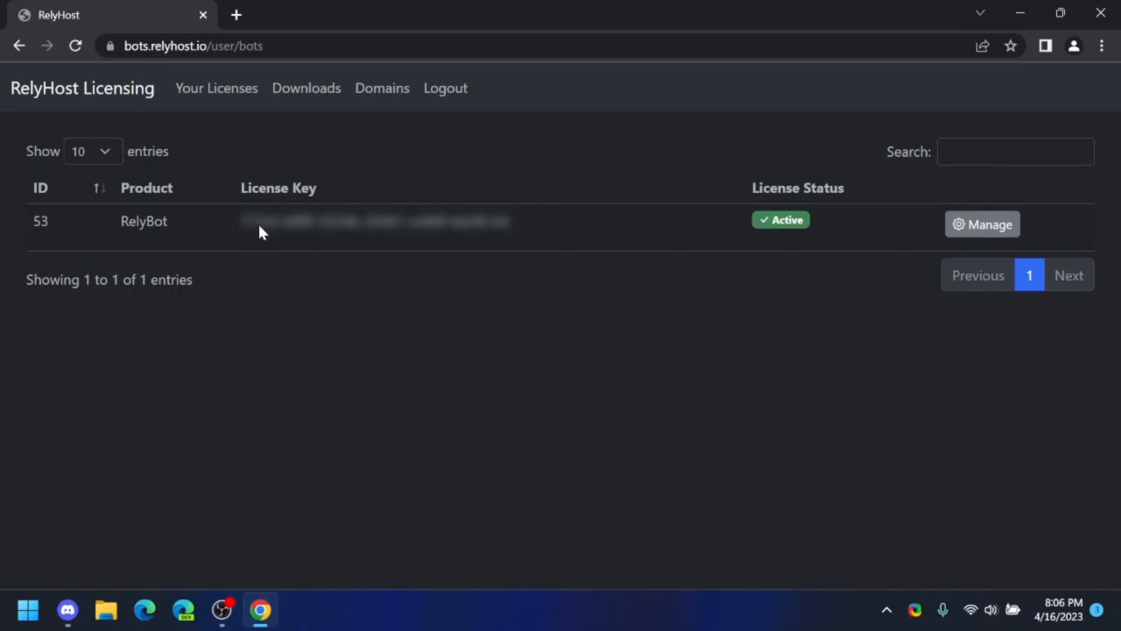
left_click_drag(258, 227, 515, 256)
left_click(511, 260)
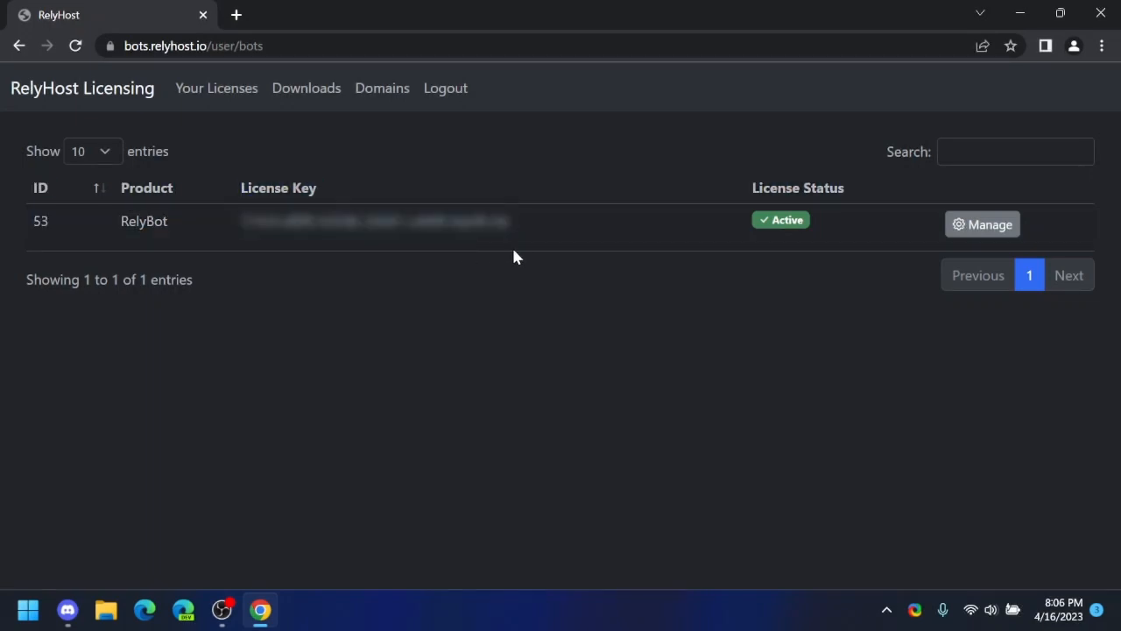
Go to discord.dev in a new browser tab and open the developer portal's Applications page.
left_click(238, 11)
type("discord.dev")
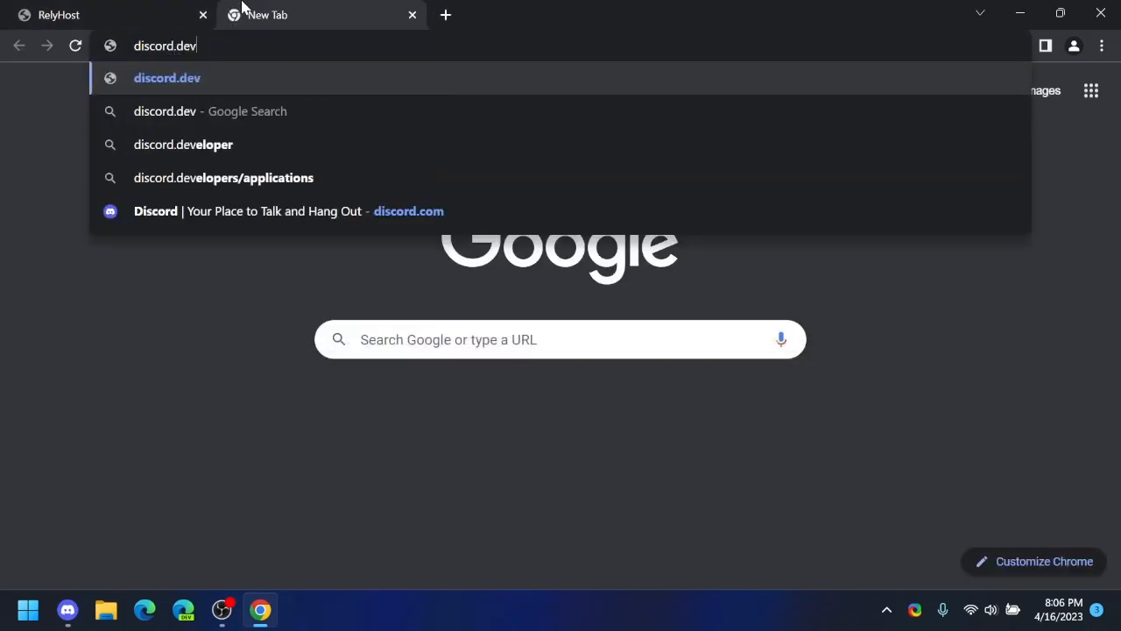
key("Return")
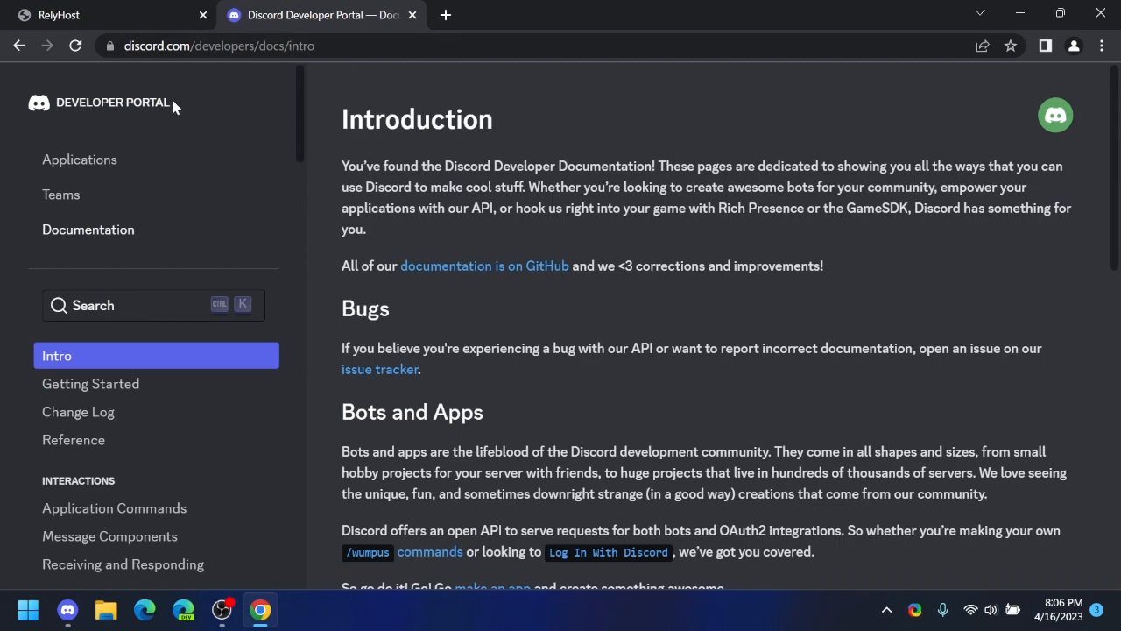
left_click(112, 166)
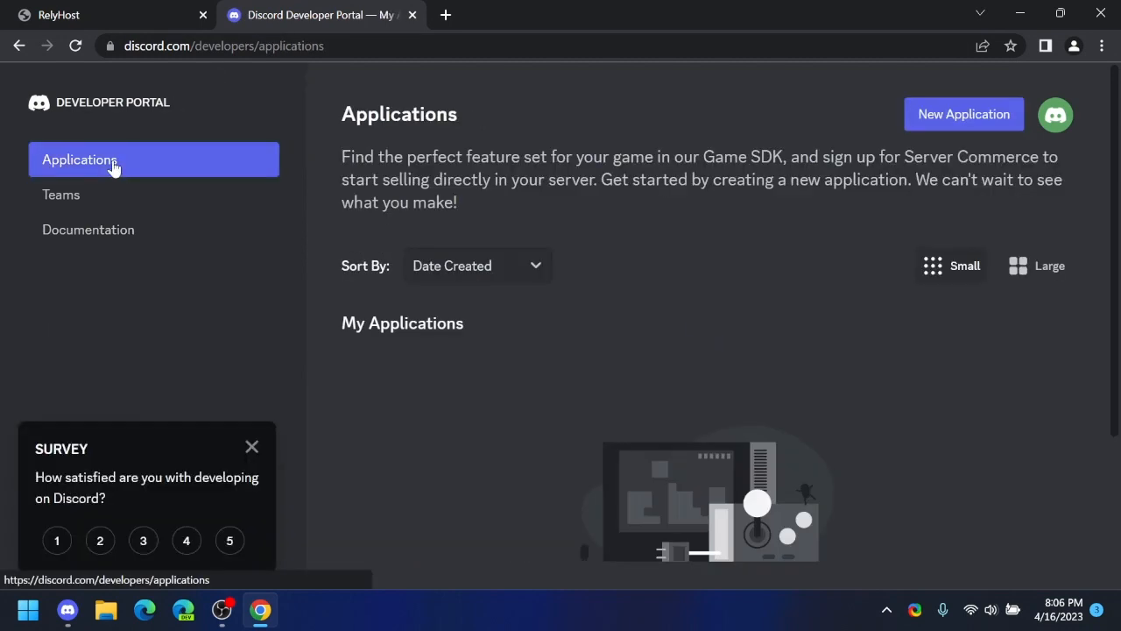
Create a new application named Network Bot, accepting the developer terms and policy.
left_click(1016, 115)
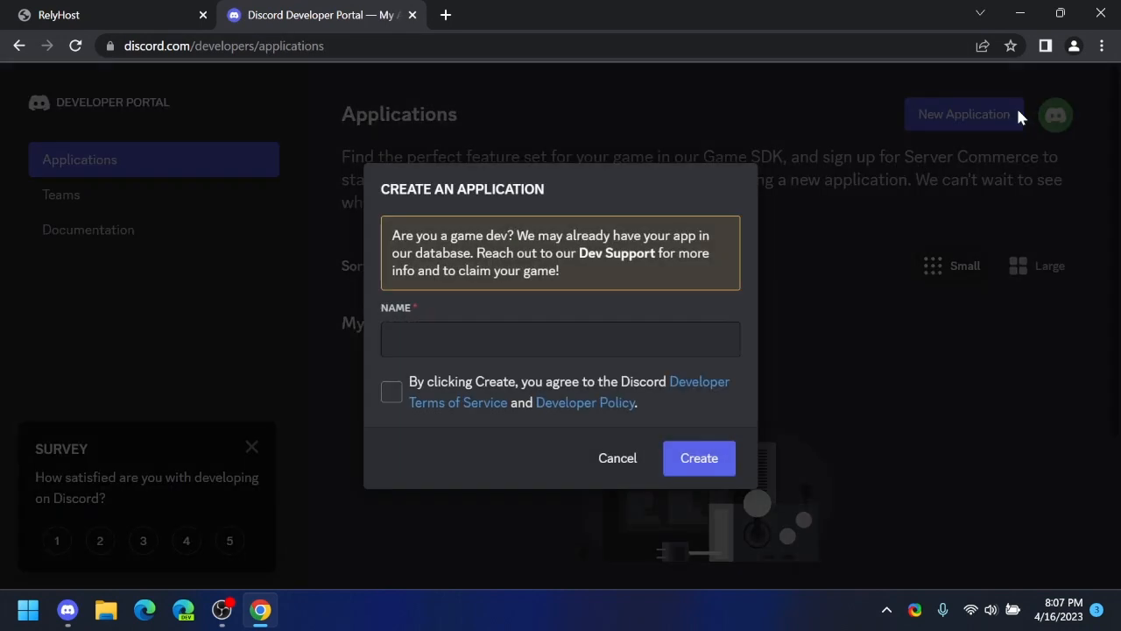
type("Neto")
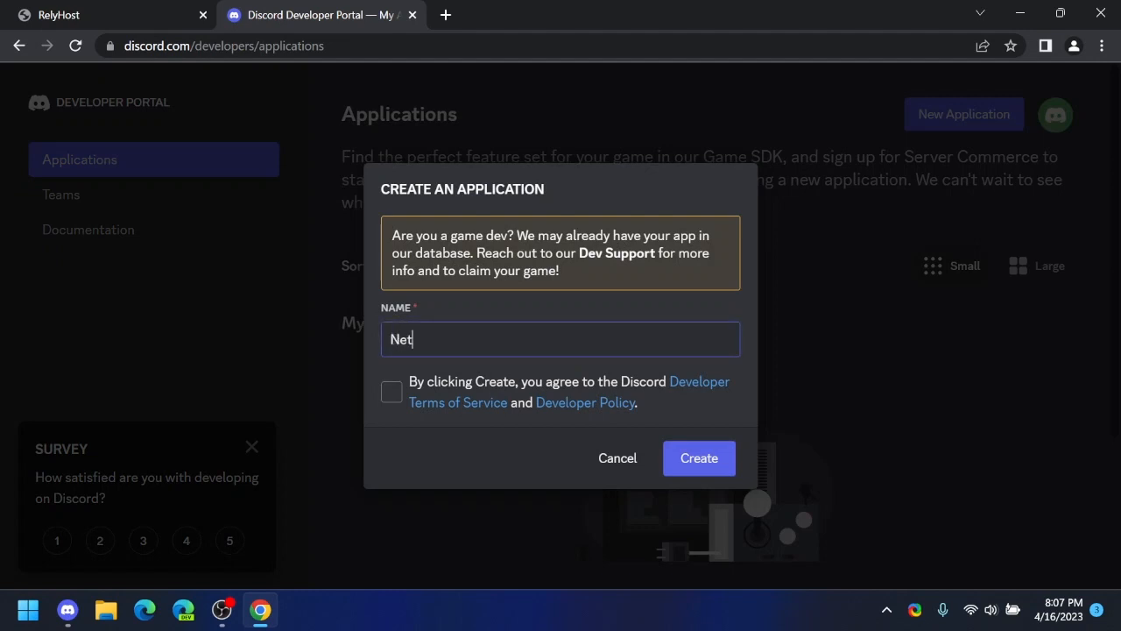
key("BackSpace")
type("work Bot")
left_click(391, 393)
left_click(718, 469)
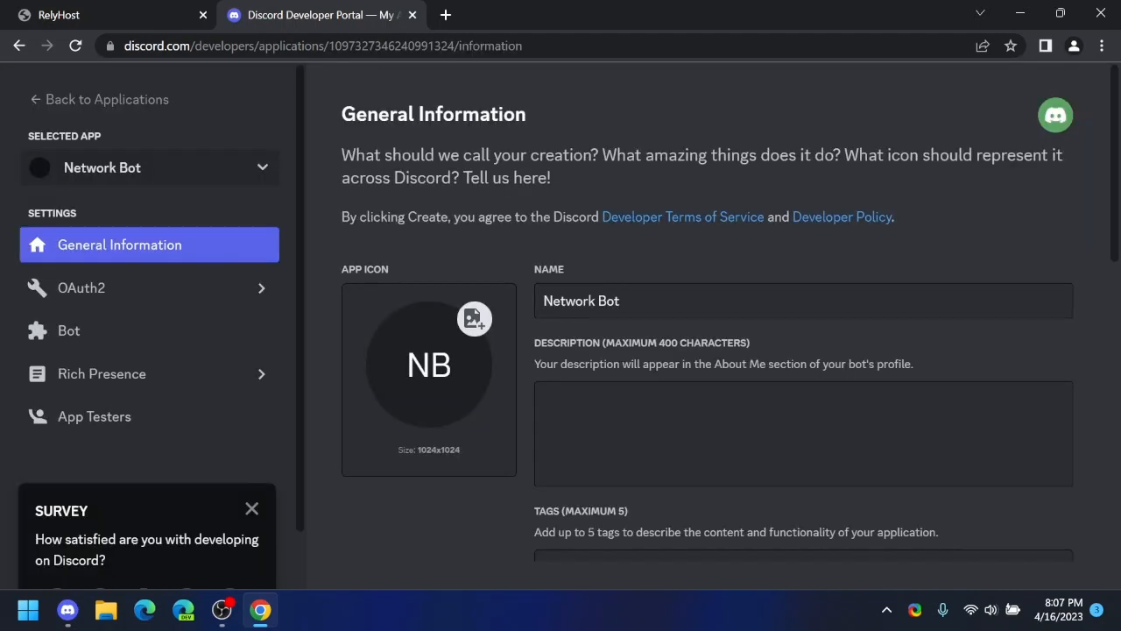
In the Bot settings, disable Public Bot, enable the Presence, Server Members and Message Content intents, and save the changes.
left_click(133, 326)
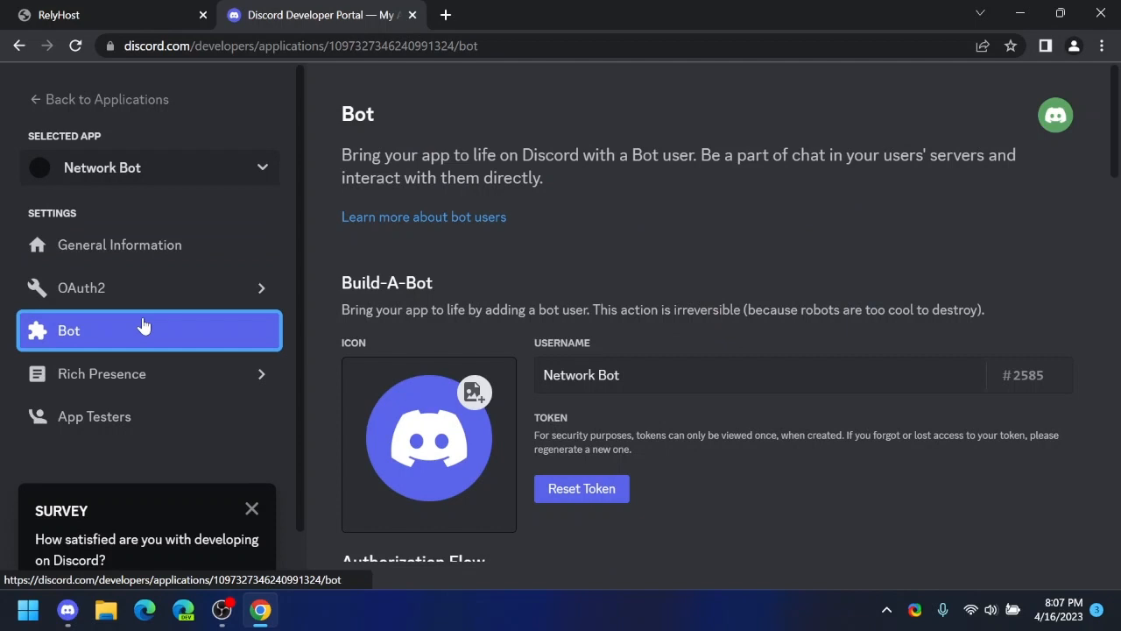
scroll(516, 325, "down", 5)
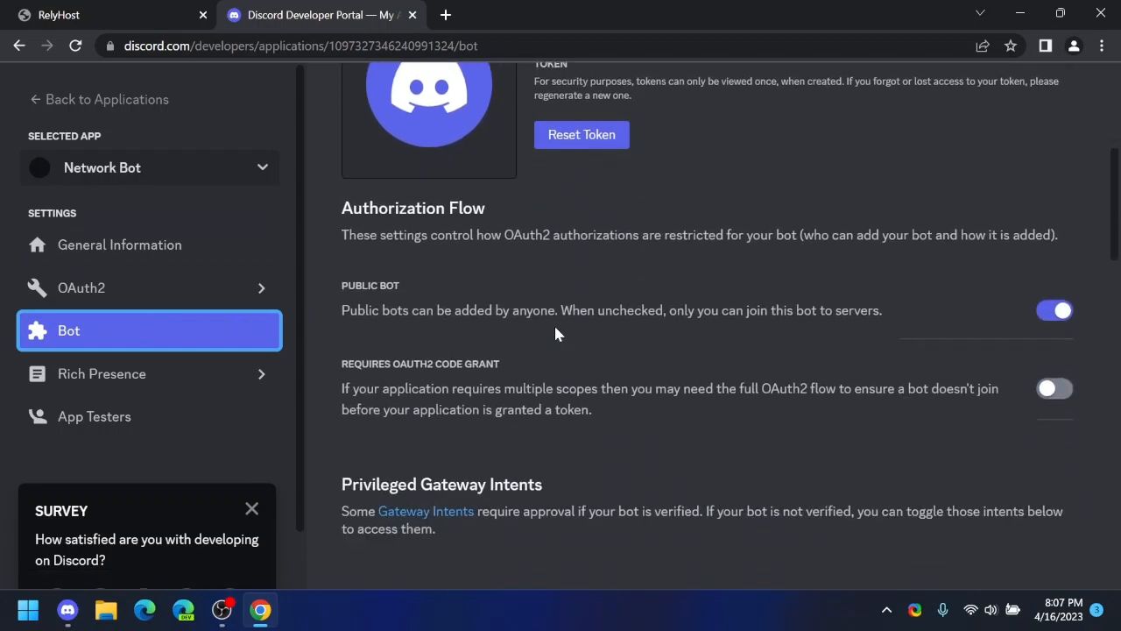
left_click(1057, 227)
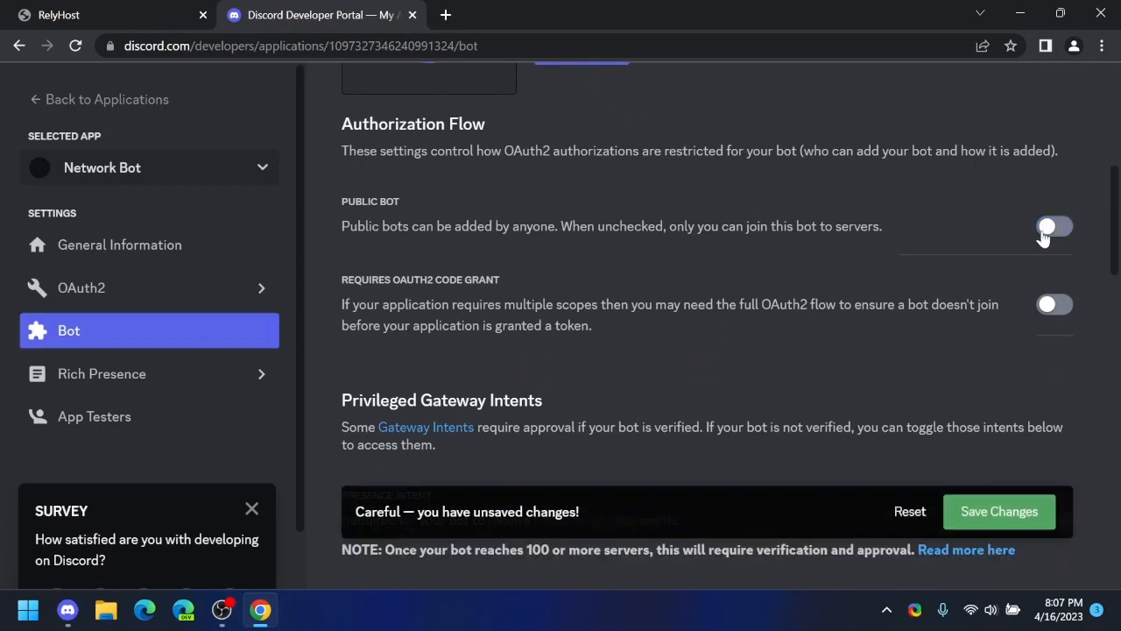
scroll(999, 253, "down", 4)
left_click(1055, 170)
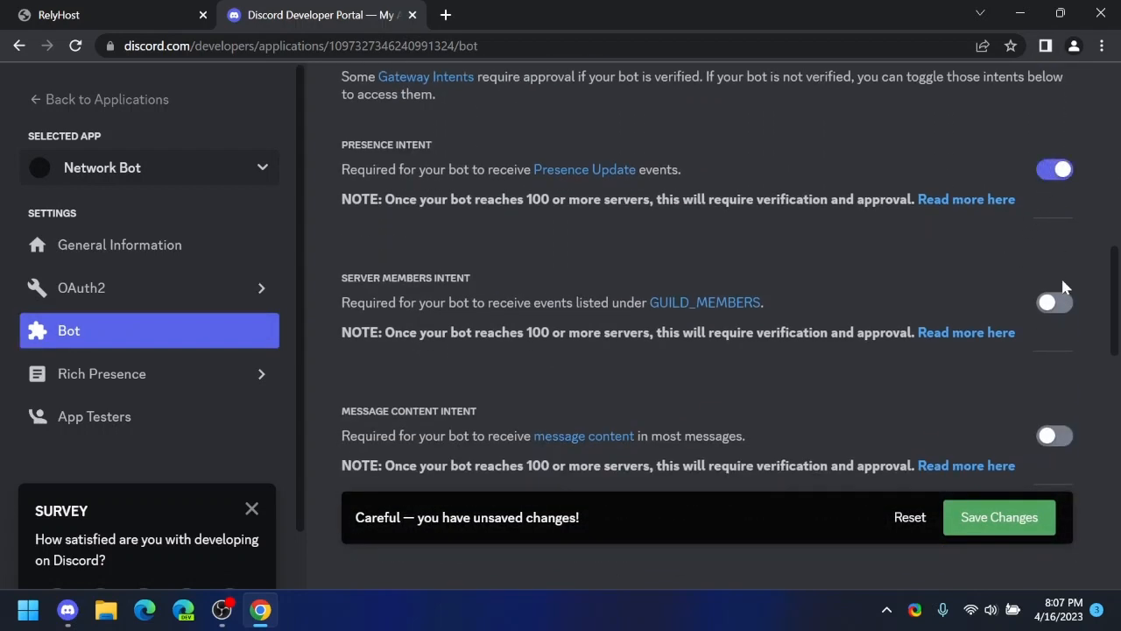
left_click(1055, 303)
left_click(1055, 432)
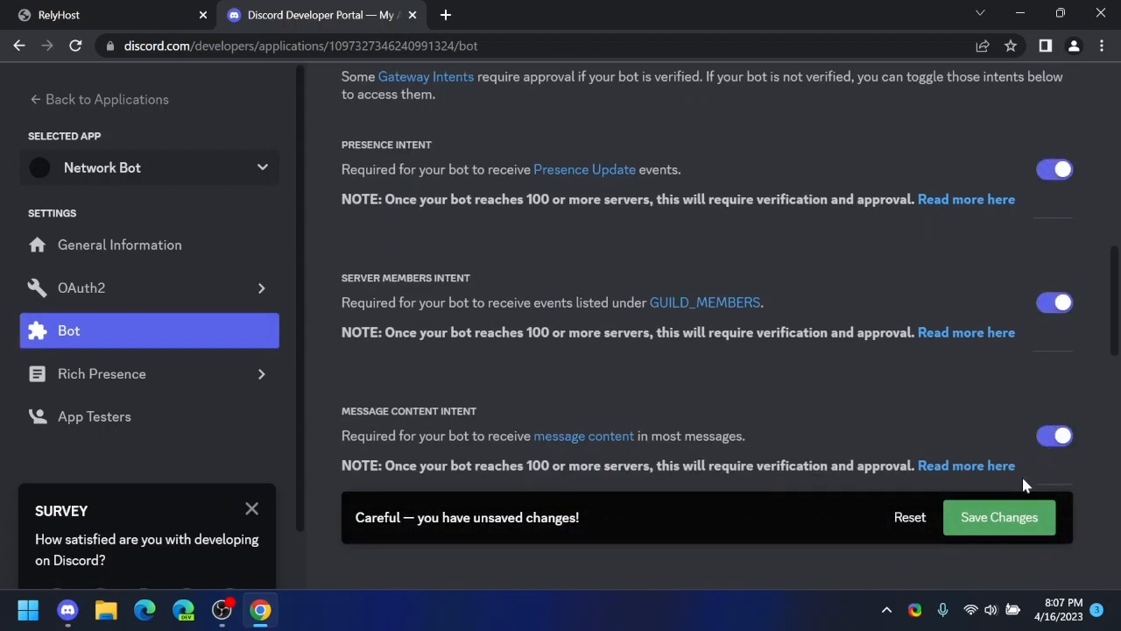
left_click(995, 519)
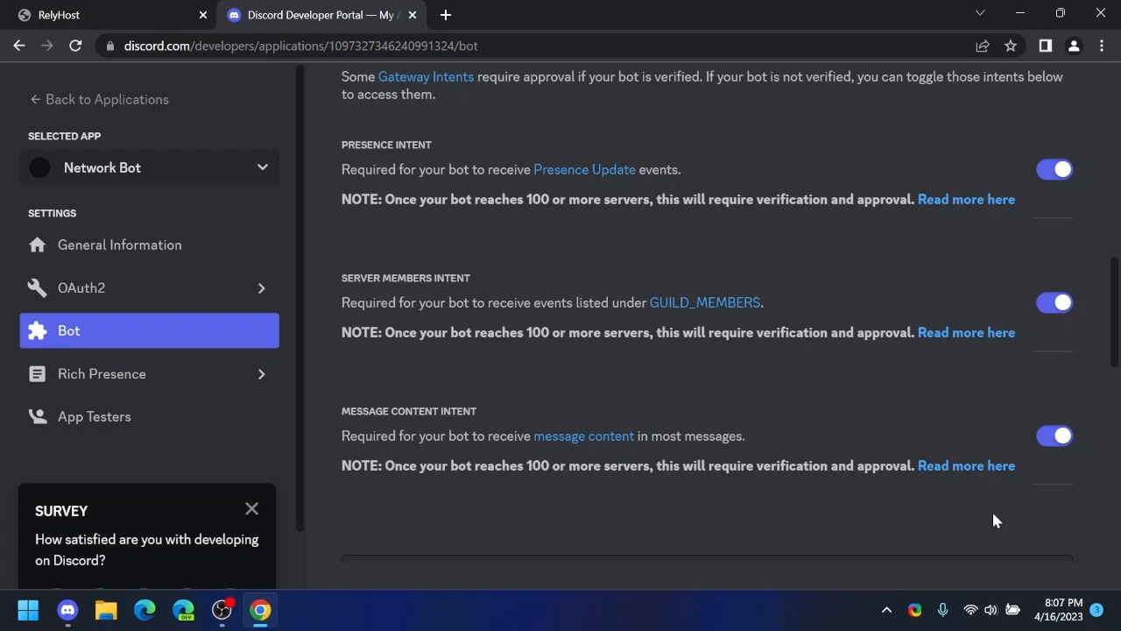
In the OAuth2 URL Generator, select the applications.commands and bot scopes.
left_click(237, 282)
left_click(202, 372)
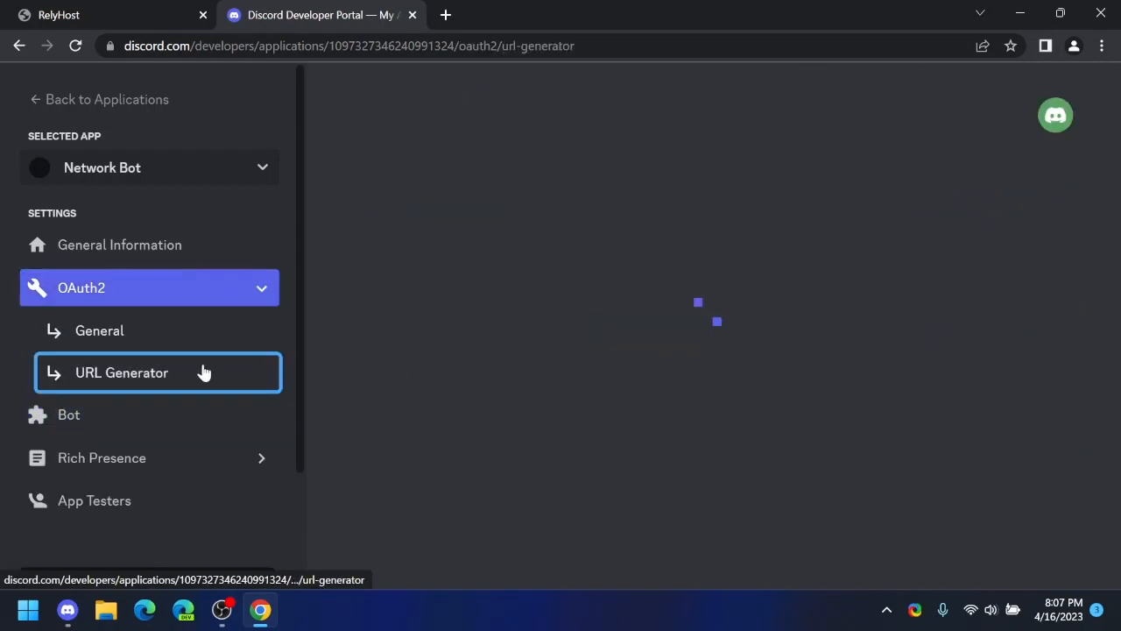
scroll(640, 366, "down", 2)
scroll(639, 366, "down", 1)
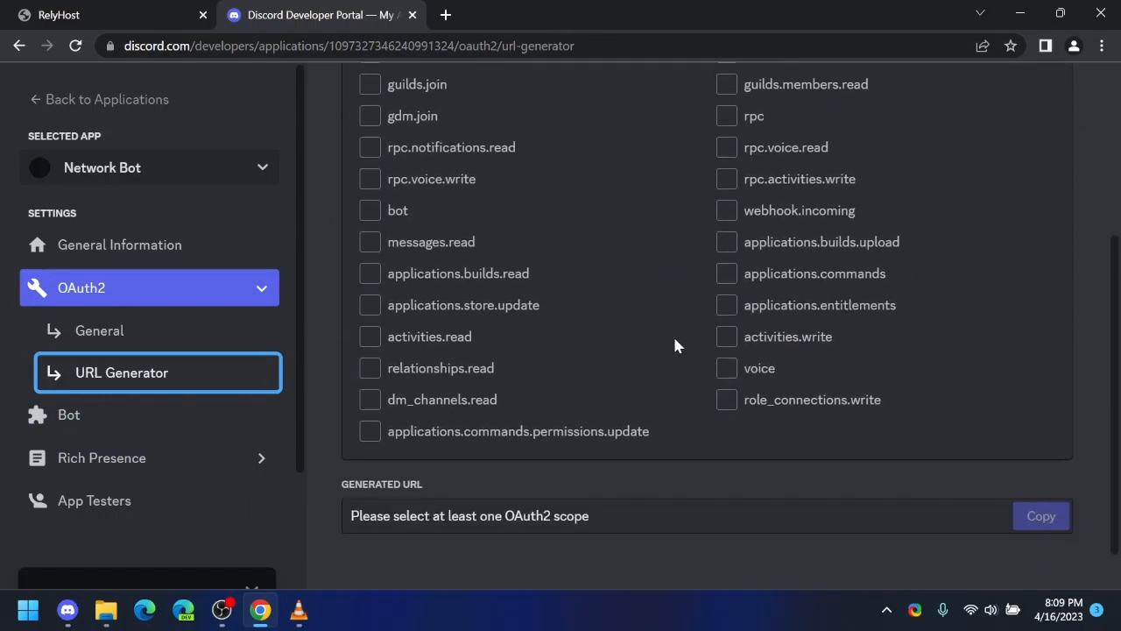
left_click(726, 277)
left_click(369, 212)
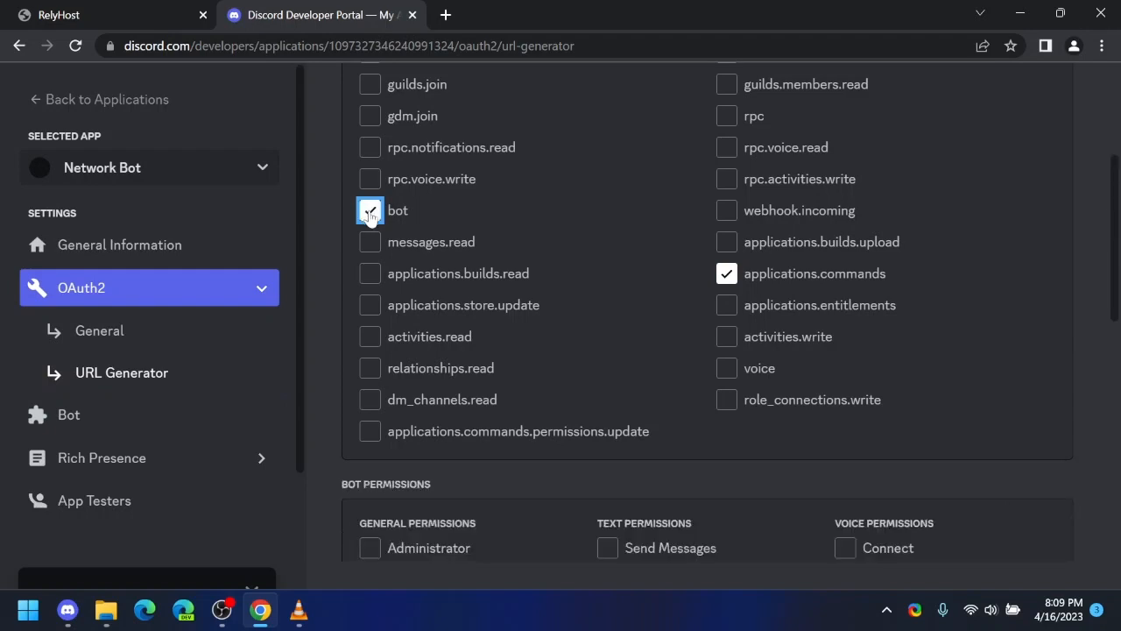
Grant the bot the Administrator permission and copy the generated invite URL.
scroll(364, 290, "down", 3)
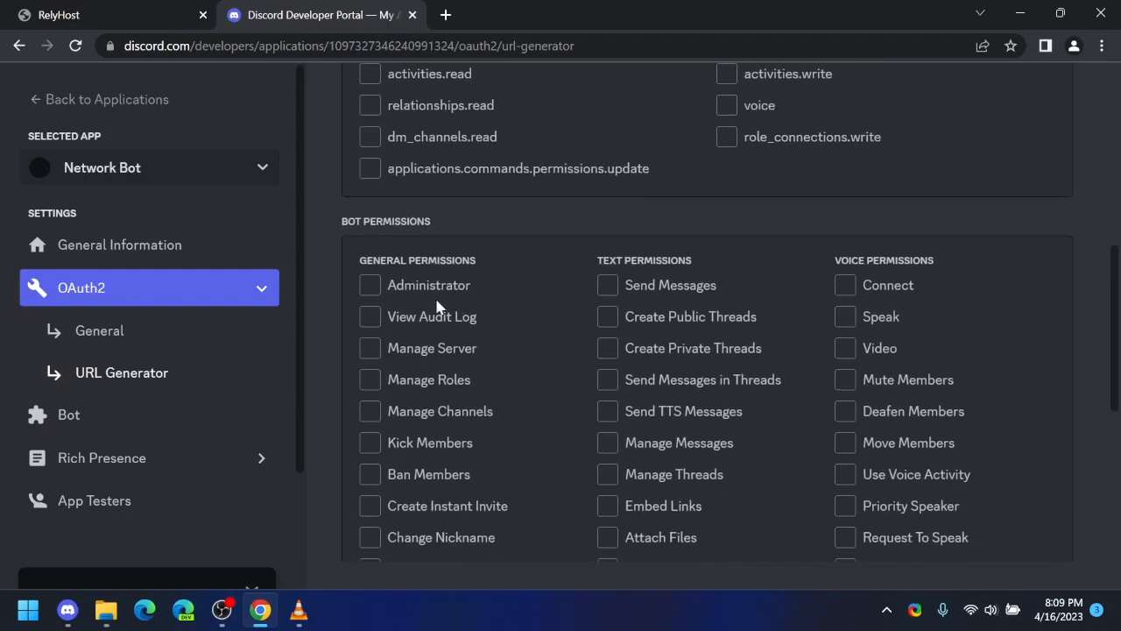
left_click(369, 286)
scroll(398, 302, "down", 5)
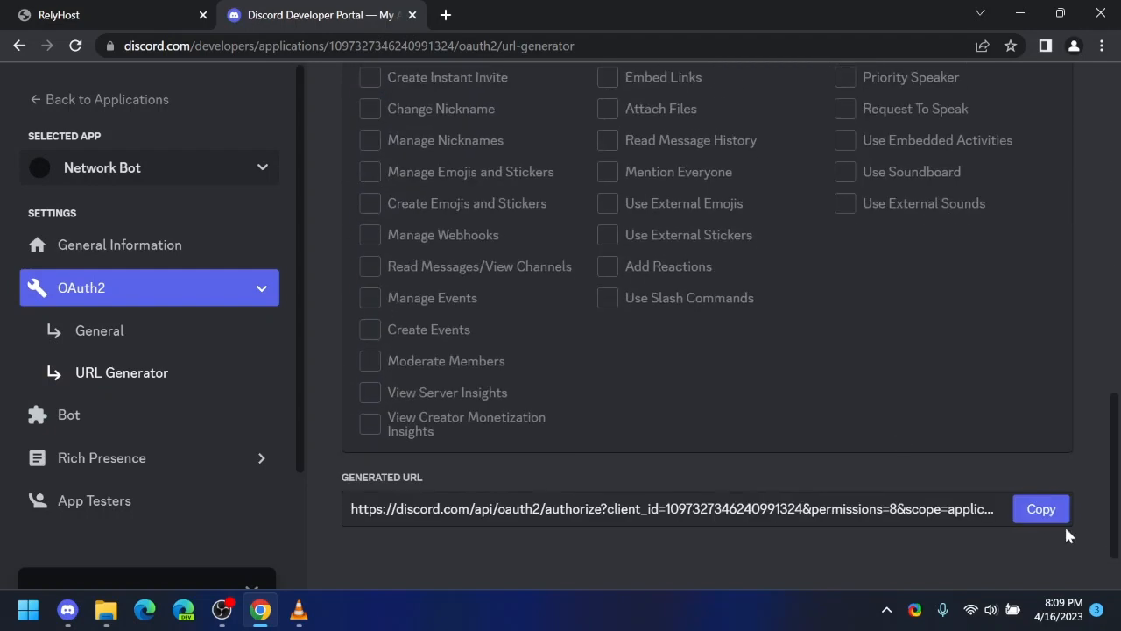
left_click(1040, 512)
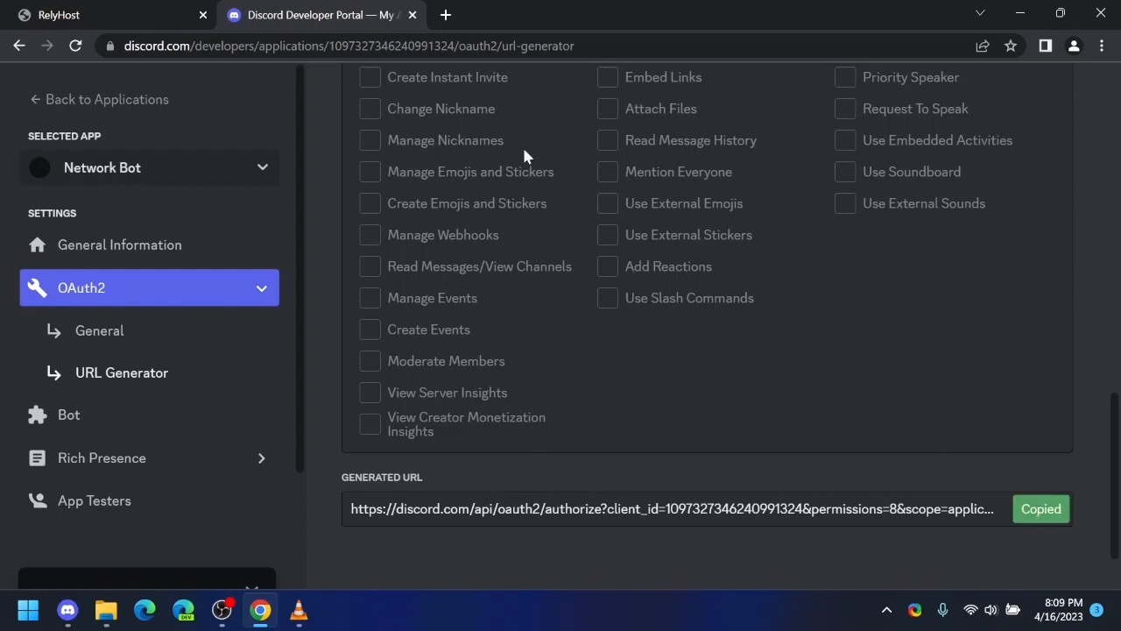
Open the copied invite URL in a new tab and authorize Network Bot as Administrator on the Testing Network server.
left_click(444, 14)
key("ctrl+v")
key("Return")
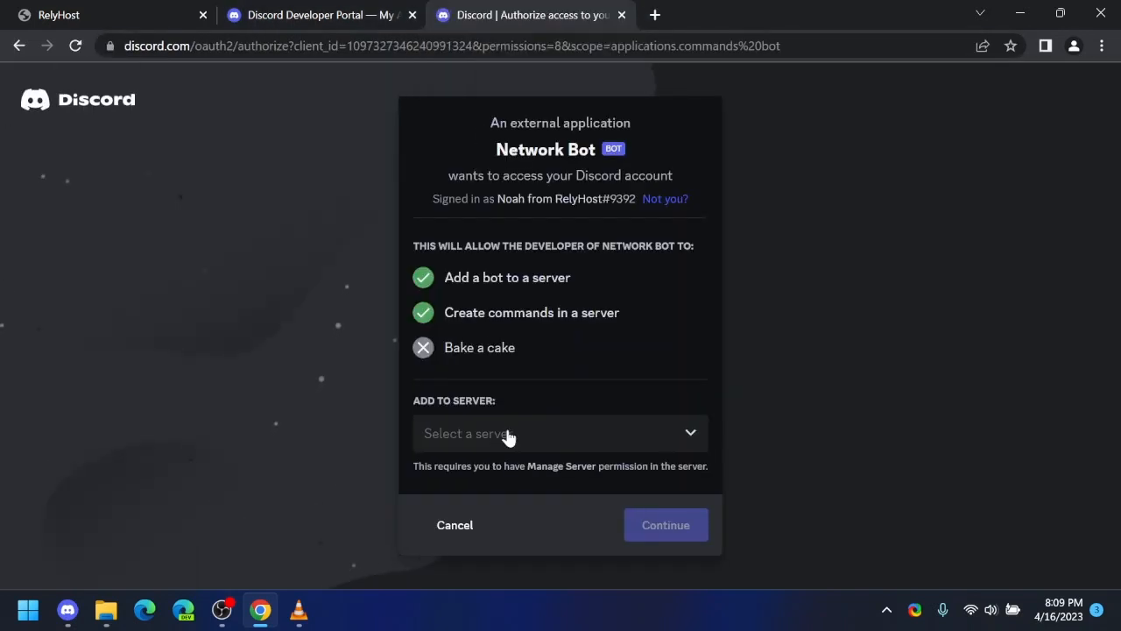
left_click(506, 435)
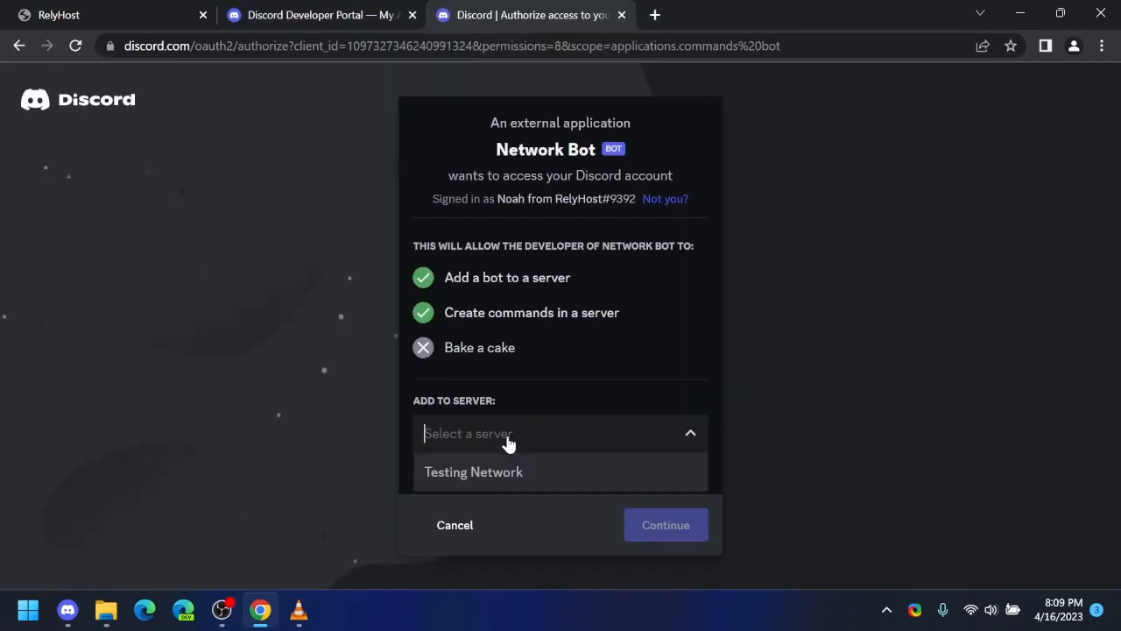
left_click(501, 476)
left_click(658, 529)
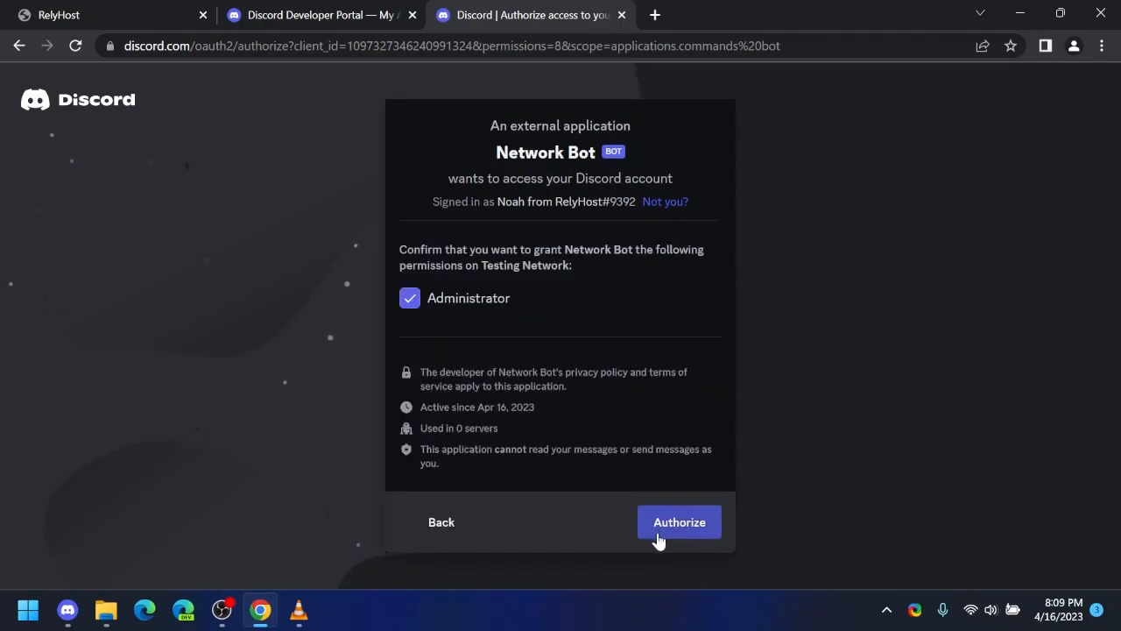
left_click(659, 531)
left_click(455, 401)
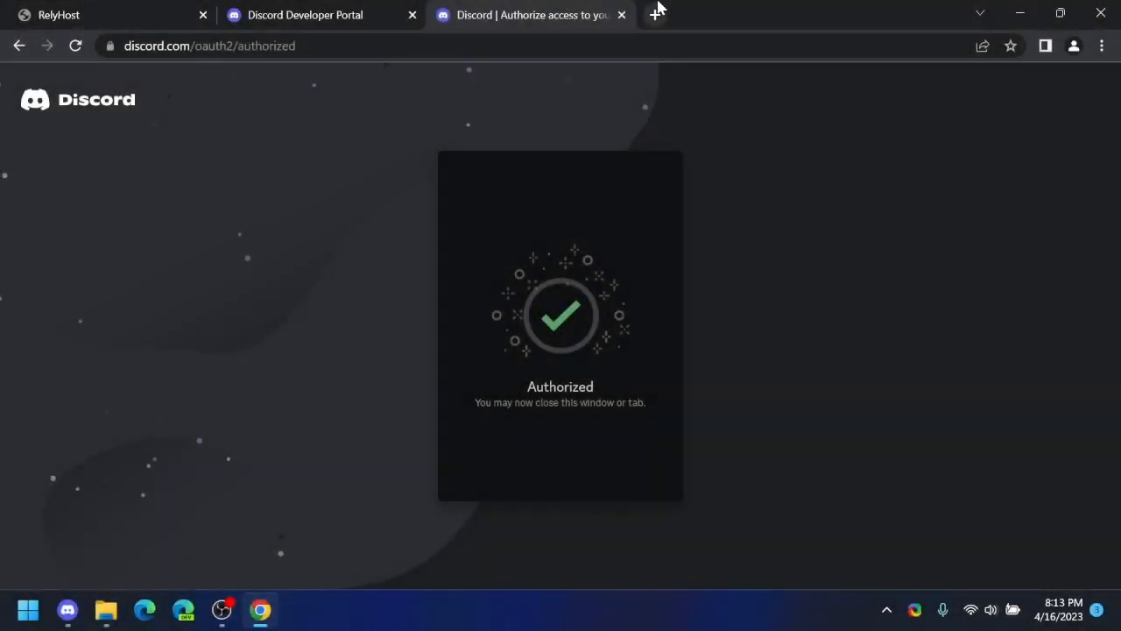
Open panel.relyhost.io in a new browser tab.
key("ctrl+t")
type("pn")
key("BackSpace")
type("anel.relyhost.io")
key("Return")
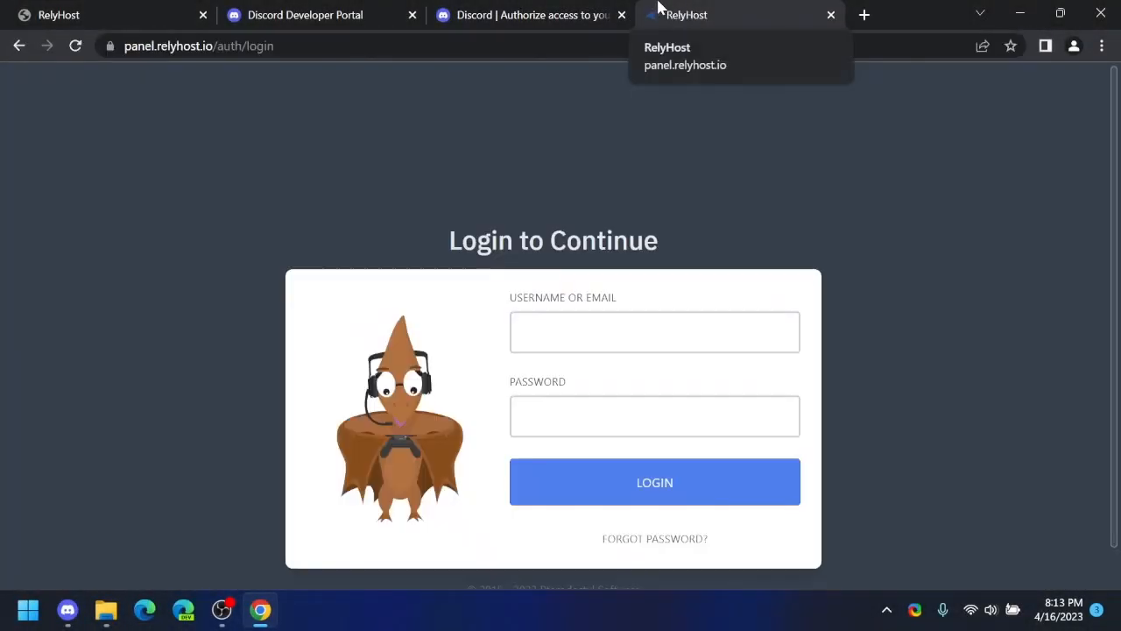
Log in to the RelyHost panel with the account username and password, and decline saving the password in the browser.
left_click(654, 332)
type("noahfromrelyhost")
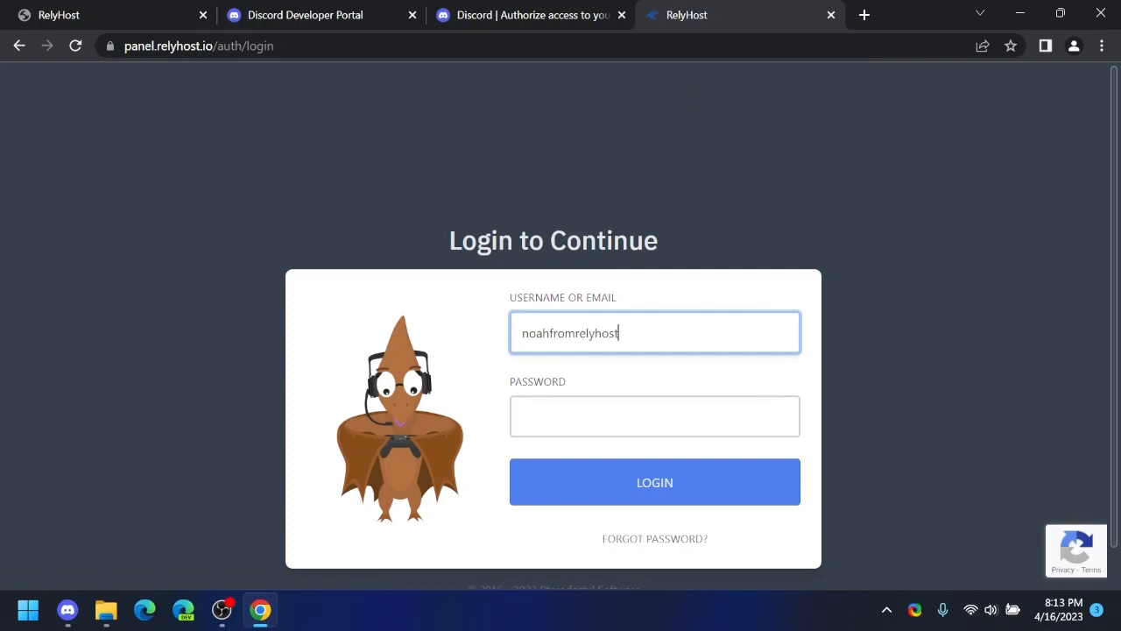
key("Tab")
type("••••••••••")
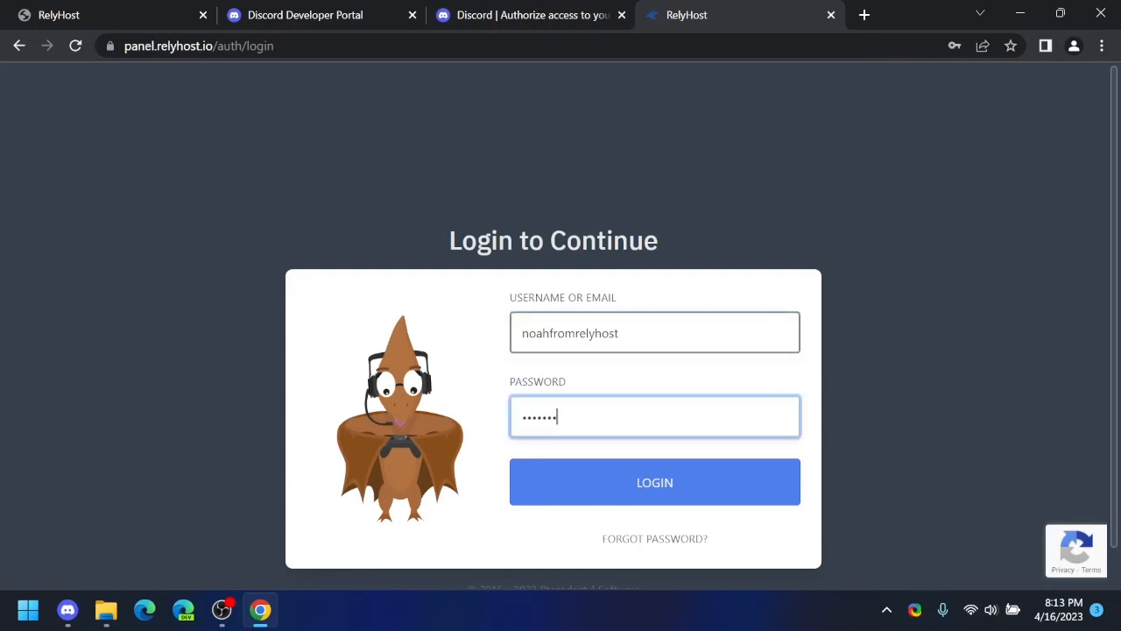
key("Return")
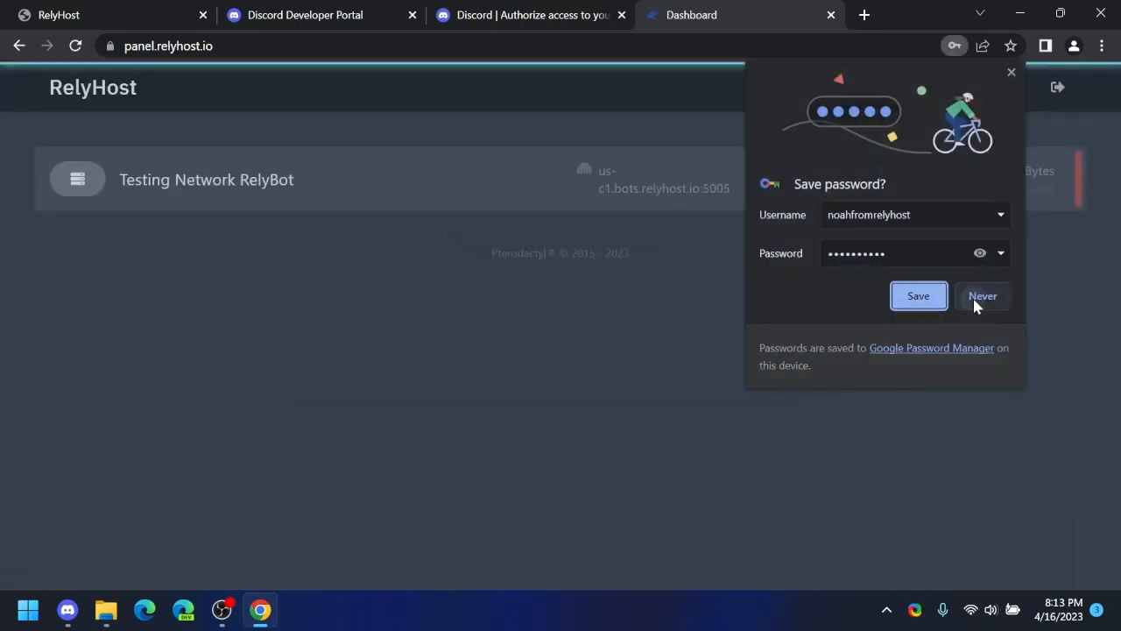
left_click(974, 300)
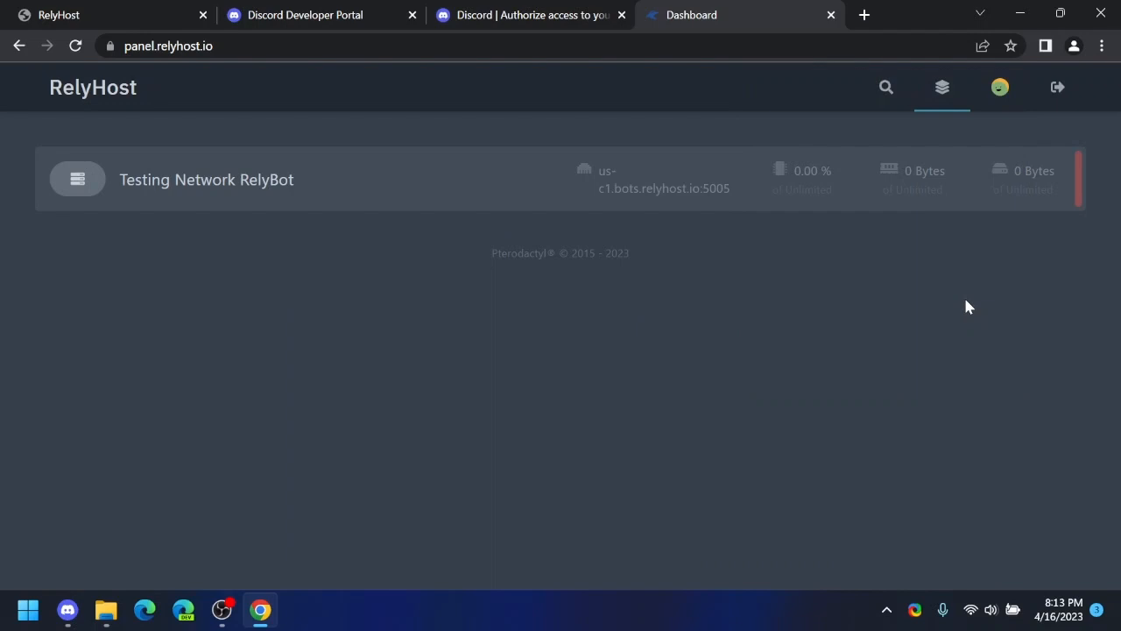
Open the Testing Network RelyBot server's files, and download RelyBot v1.0.5 from the RelyHost Licensing site.
left_click(403, 178)
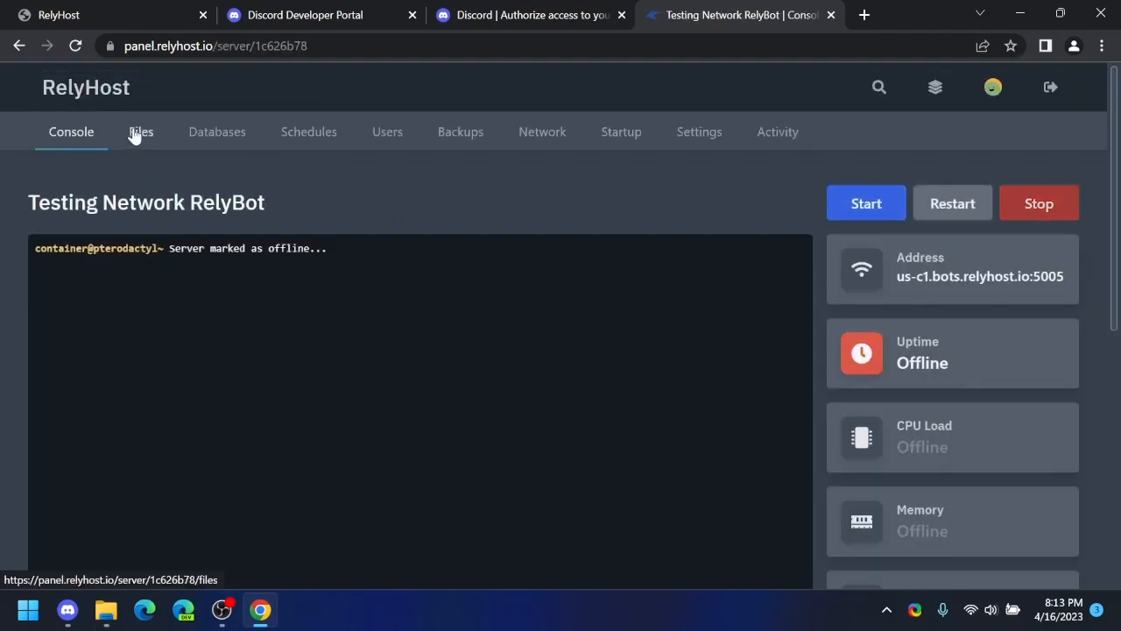
left_click(131, 136)
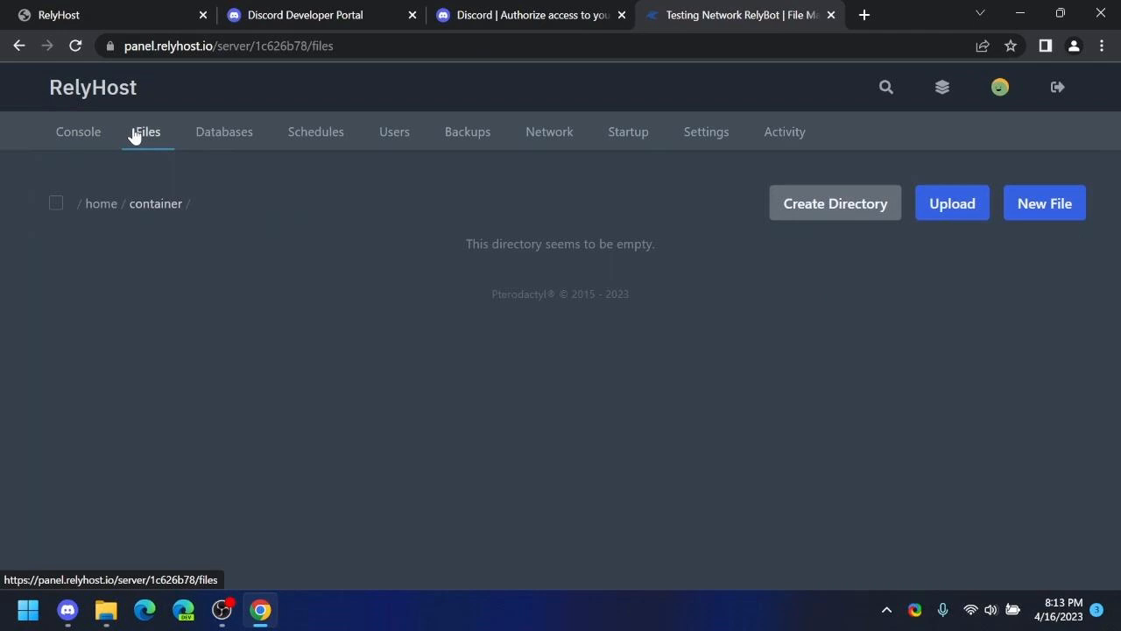
left_click(94, 13)
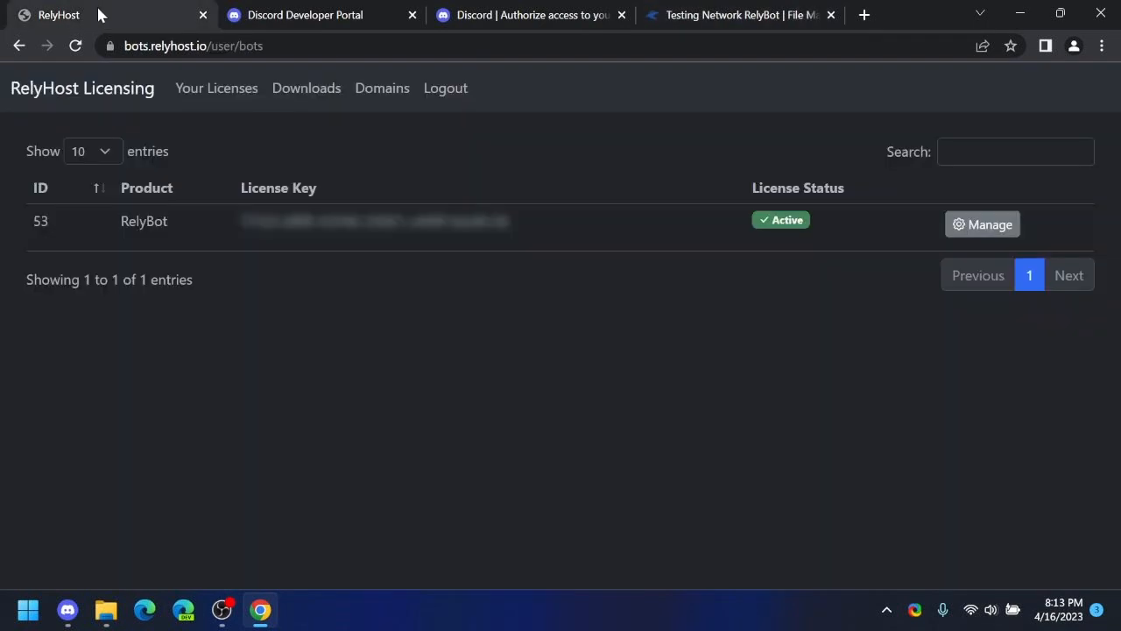
left_click(307, 95)
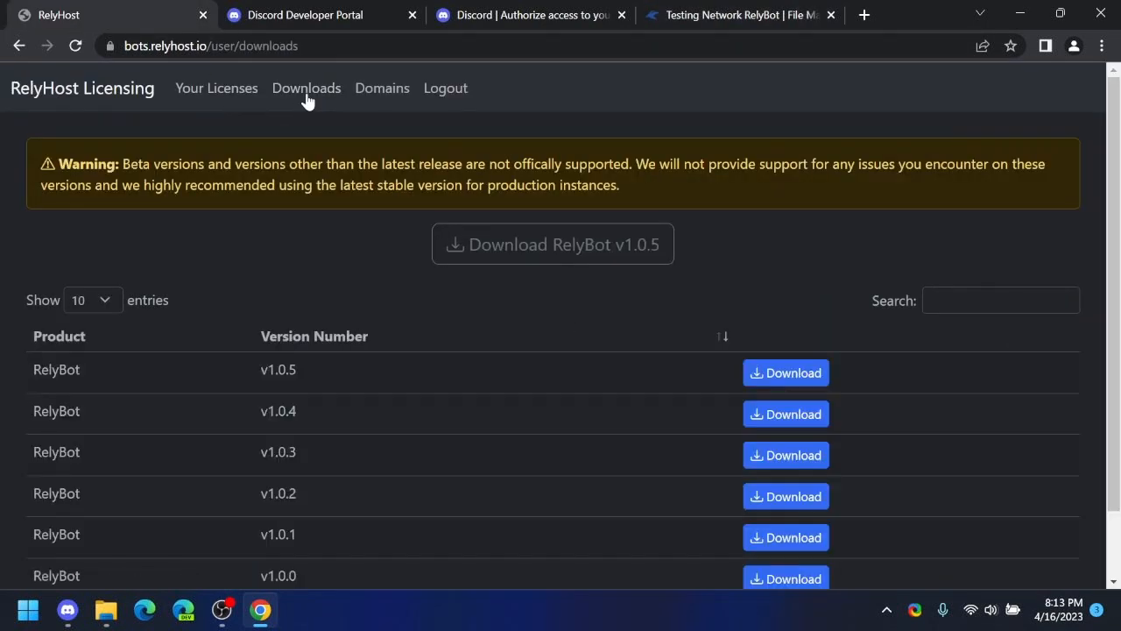
left_click(508, 254)
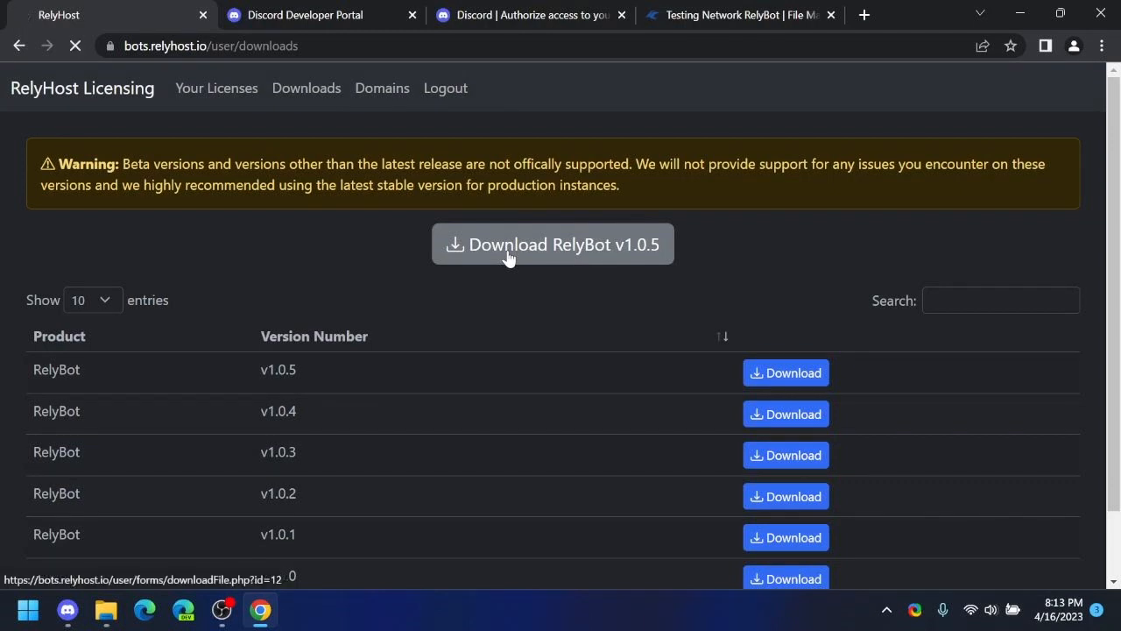
Upload the downloaded v1.0.5 (1).zip to the server's container directory and unarchive it there.
left_click(740, 13)
left_click_drag(135, 565, 468, 315)
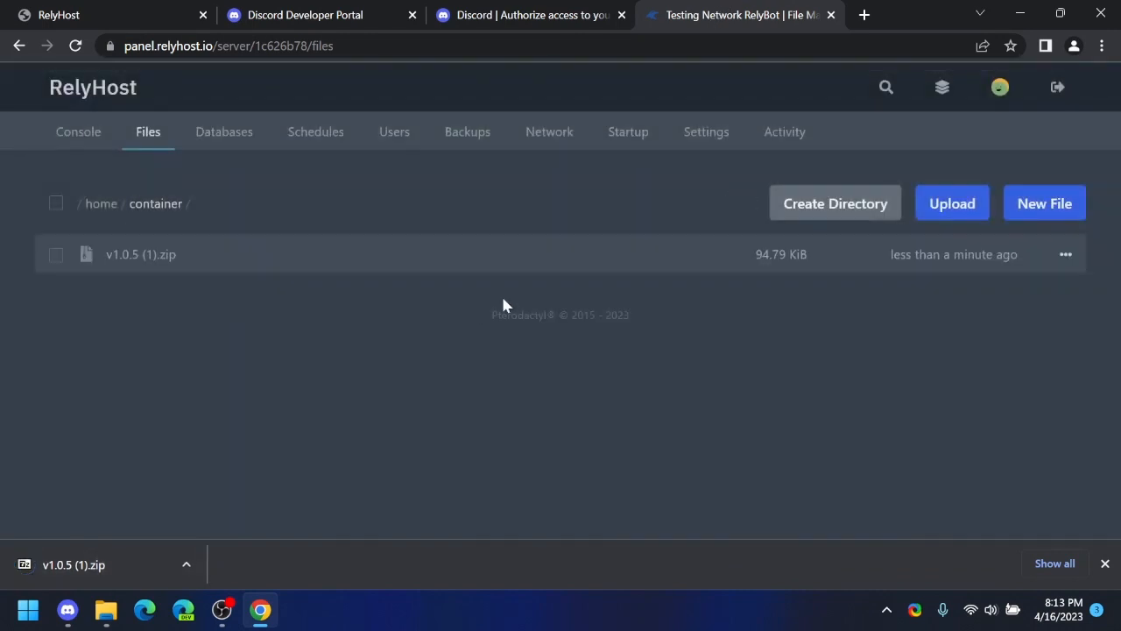
left_click(1067, 255)
left_click(999, 429)
scroll(999, 428, "down", 2)
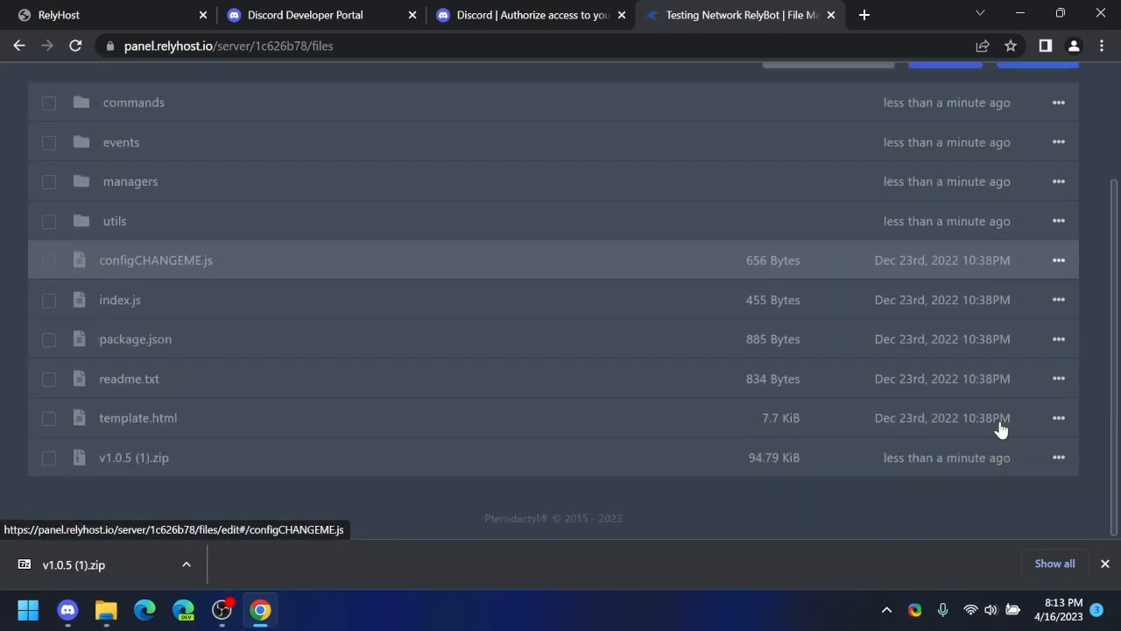
Delete v1.0.5 (1).zip from the server's container directory and dismiss the browser's download bar.
left_click(1059, 457)
scroll(1051, 461, "down", 2)
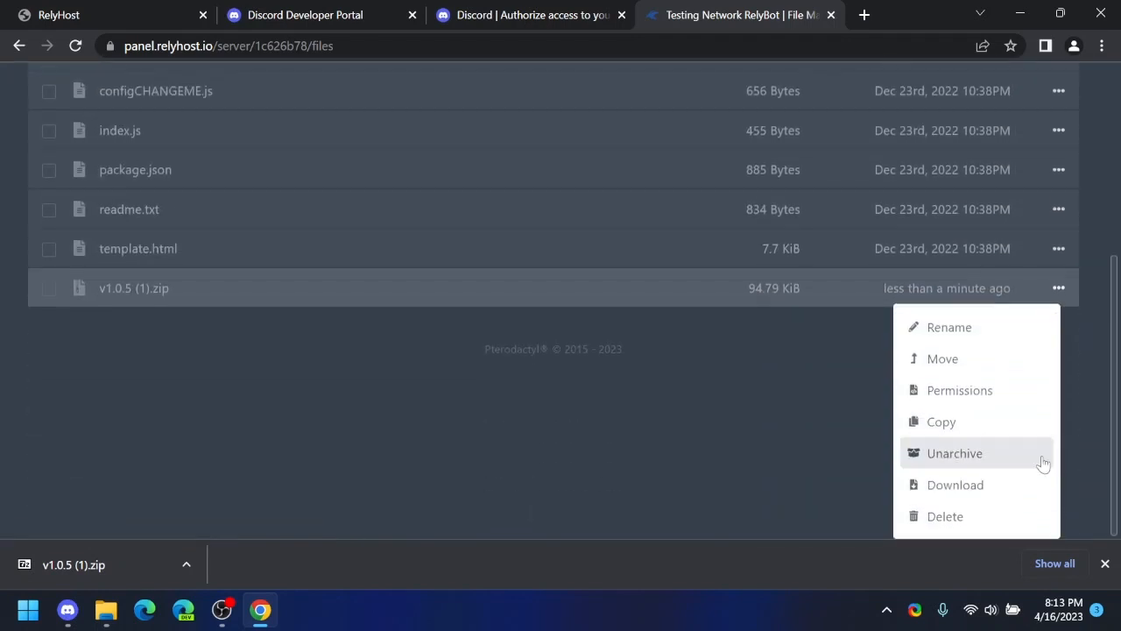
left_click(976, 518)
left_click(771, 359)
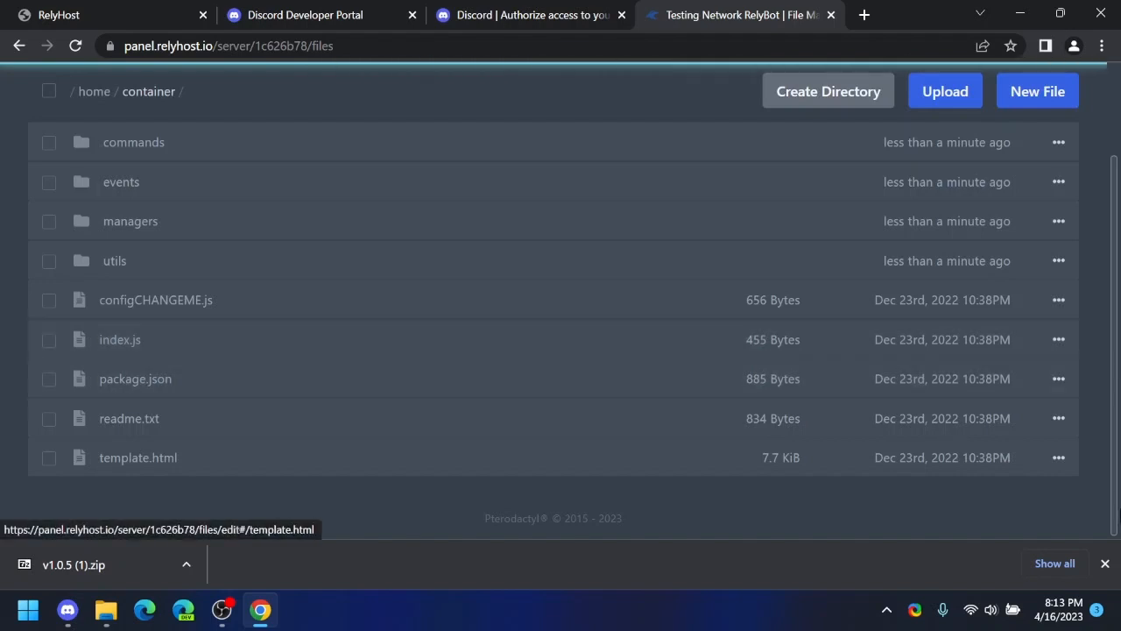
left_click(1105, 563)
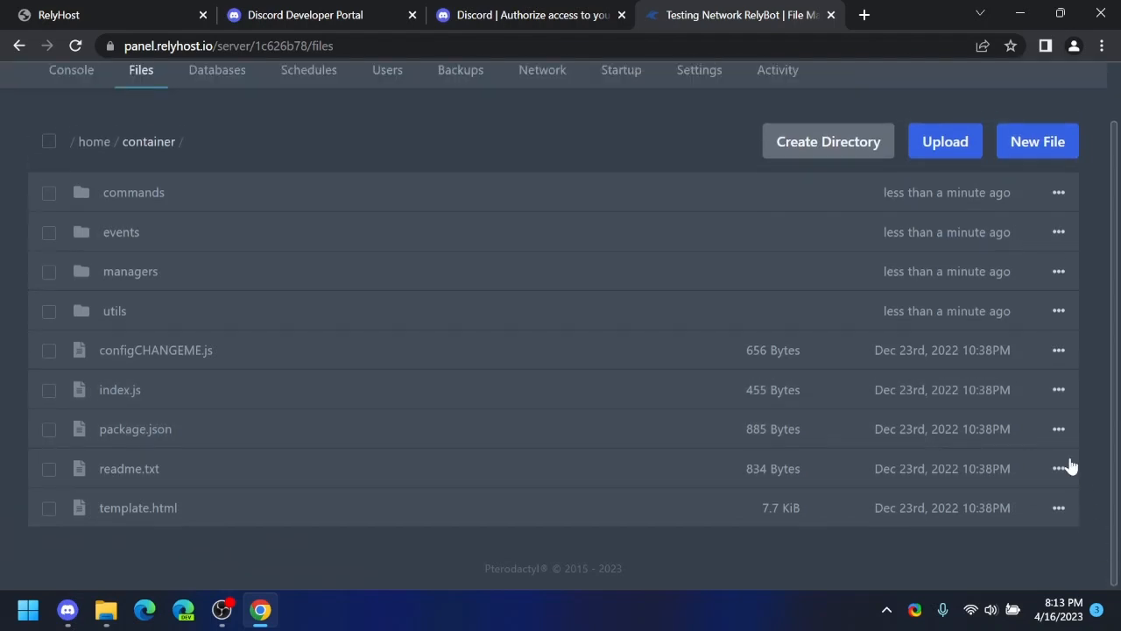
Rename configCHANGEME.js to config.js in the container directory and open it for editing.
left_click(1057, 351)
scroll(1061, 356, "down", 1)
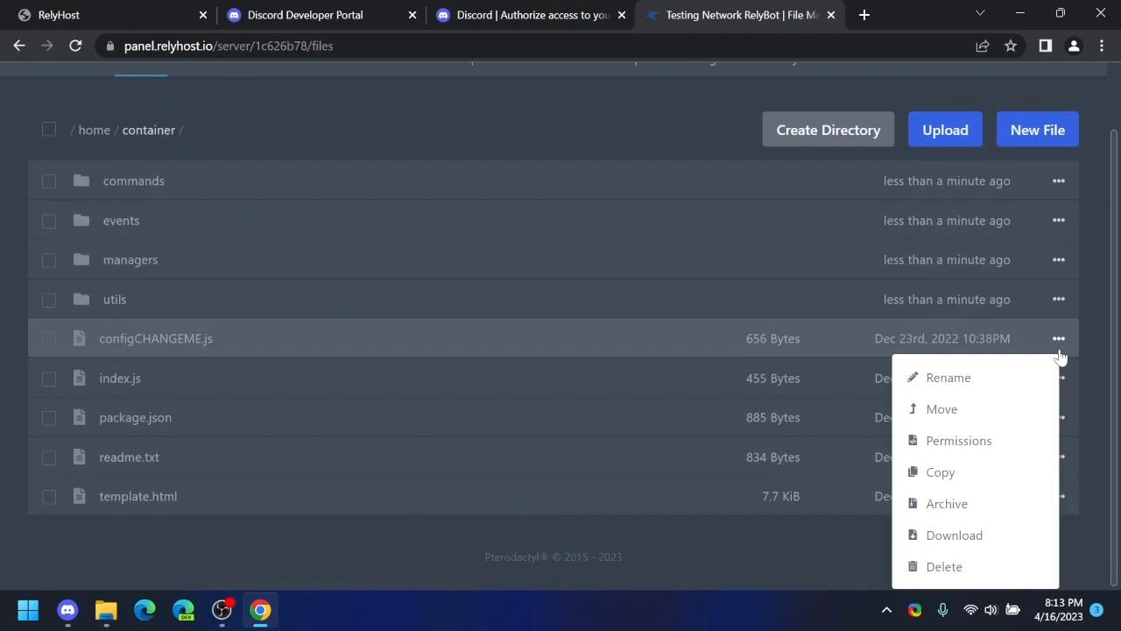
left_click(988, 386)
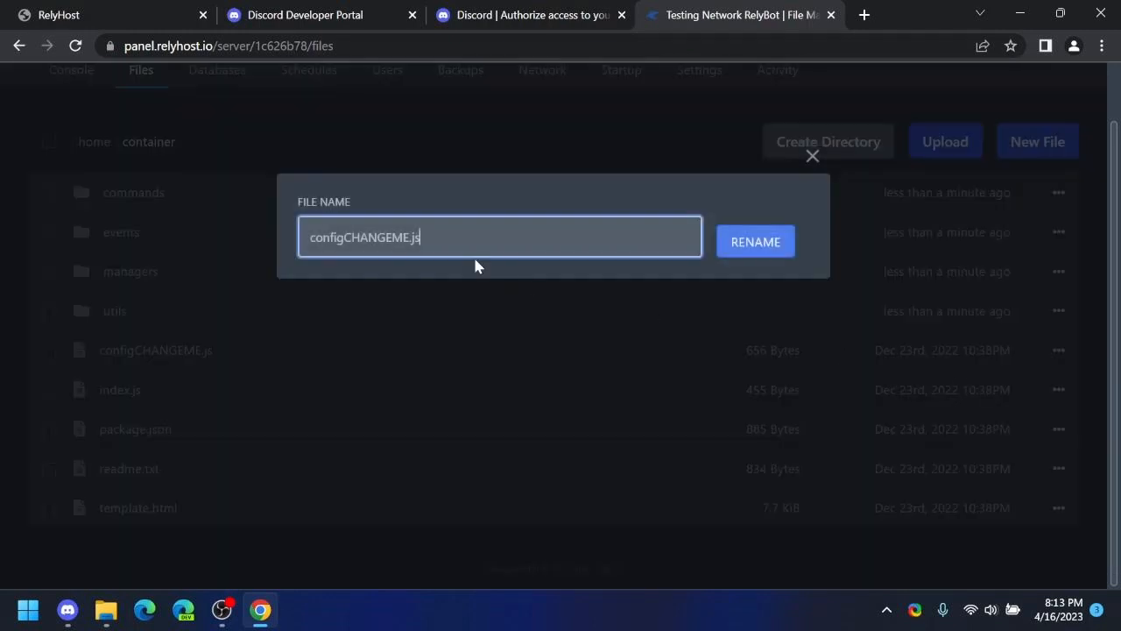
key("BackSpace")
key("BackSpace")
key("BackSpace")
key("BackSpace")
key("BackSpace")
key("BackSpace")
key("BackSpace")
key("BackSpace")
key("Return")
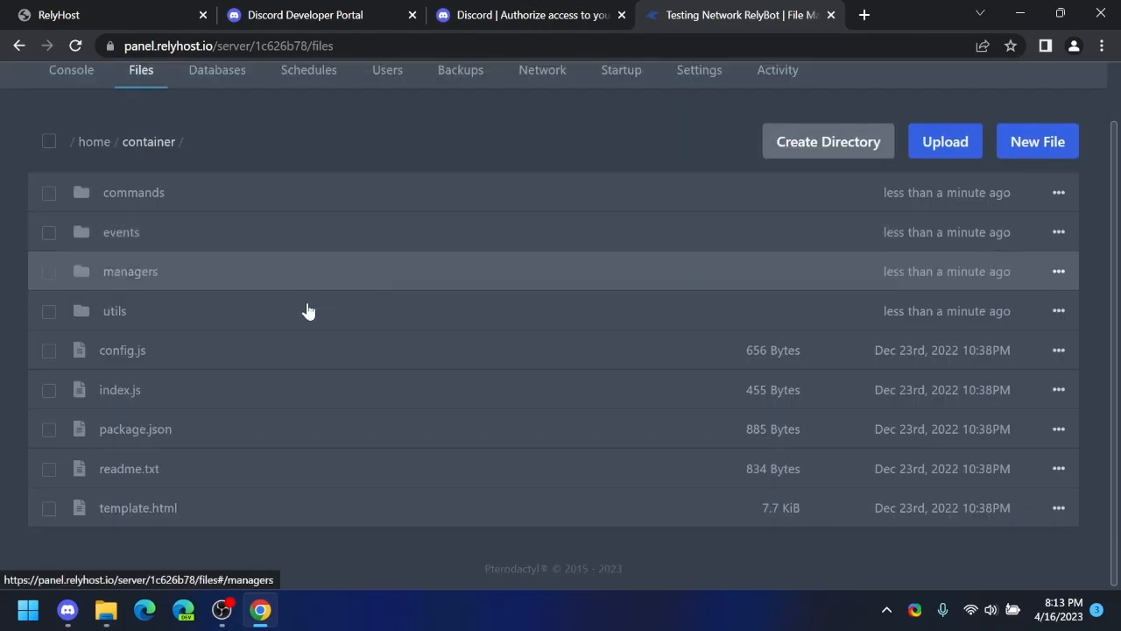
left_click(227, 359)
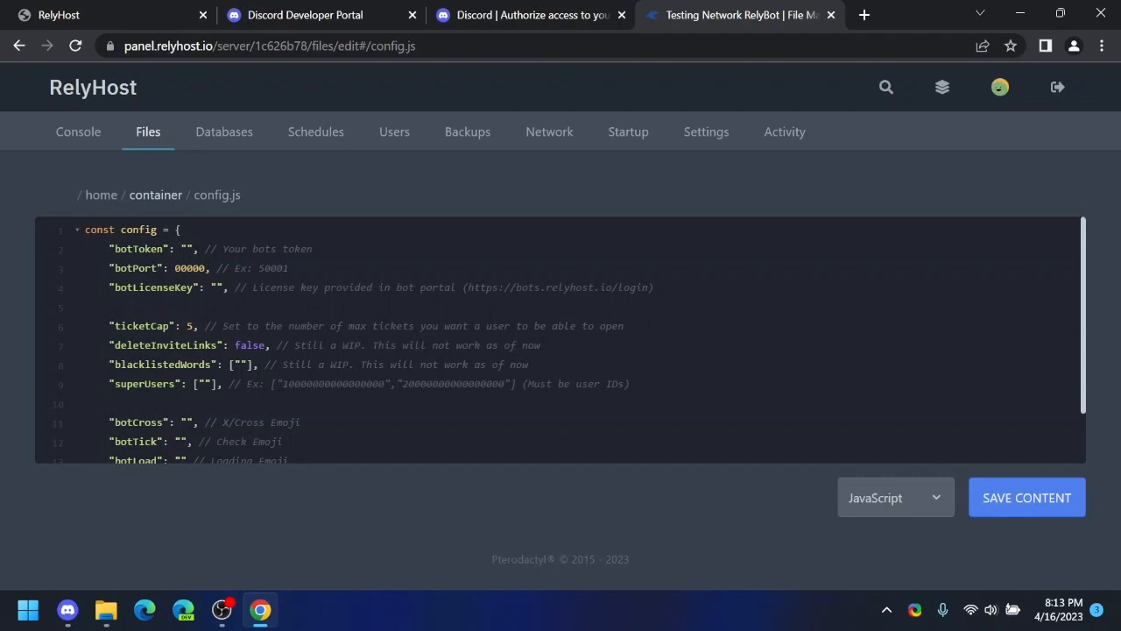
Reset Network Bot's token in the Discord Developer Portal, copy it, and paste it as the botToken value in config.js.
left_click(331, 26)
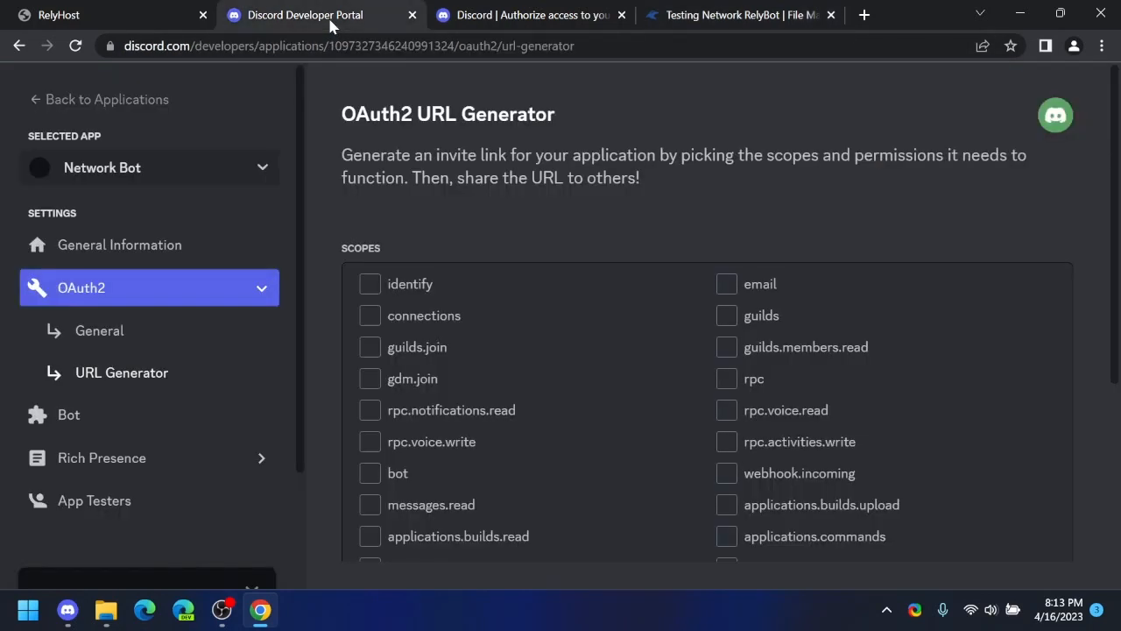
left_click(145, 419)
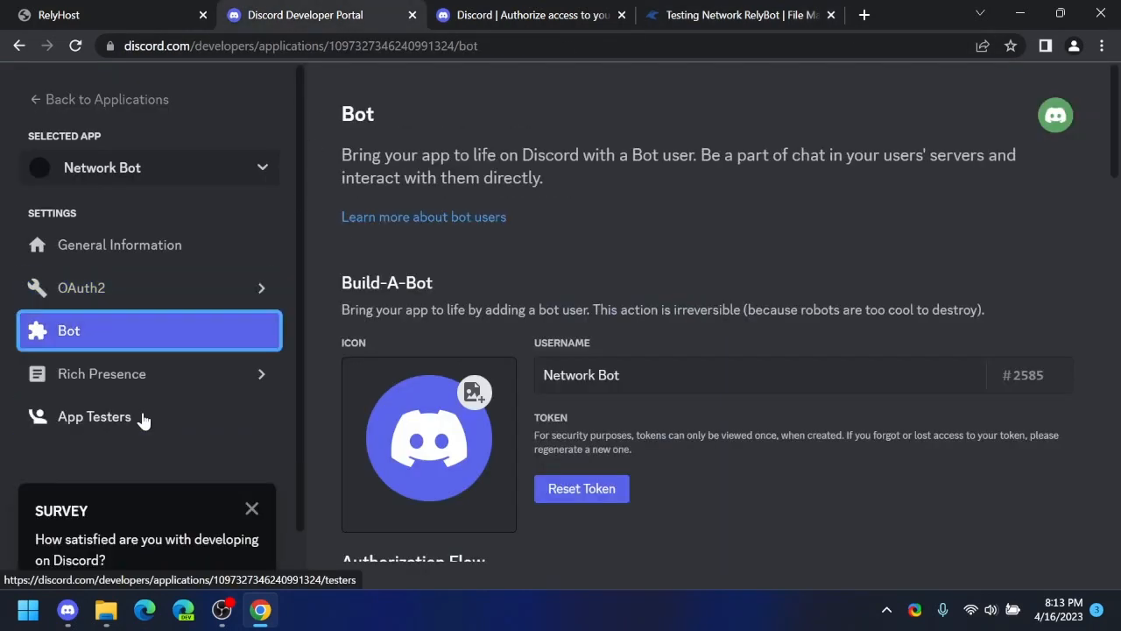
left_click(578, 491)
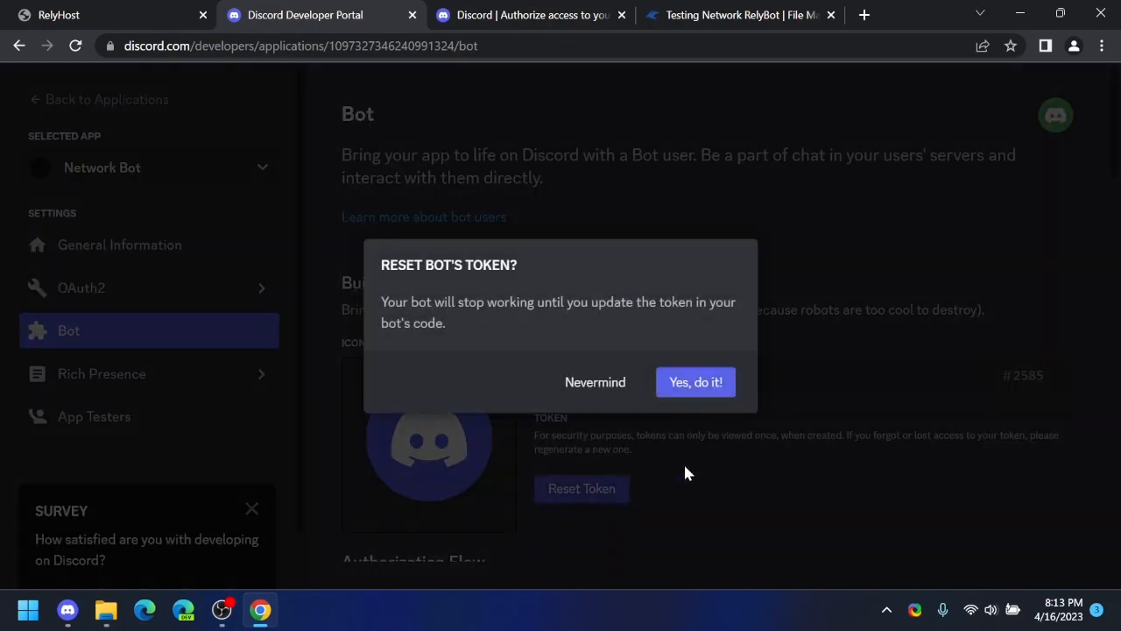
left_click(688, 383)
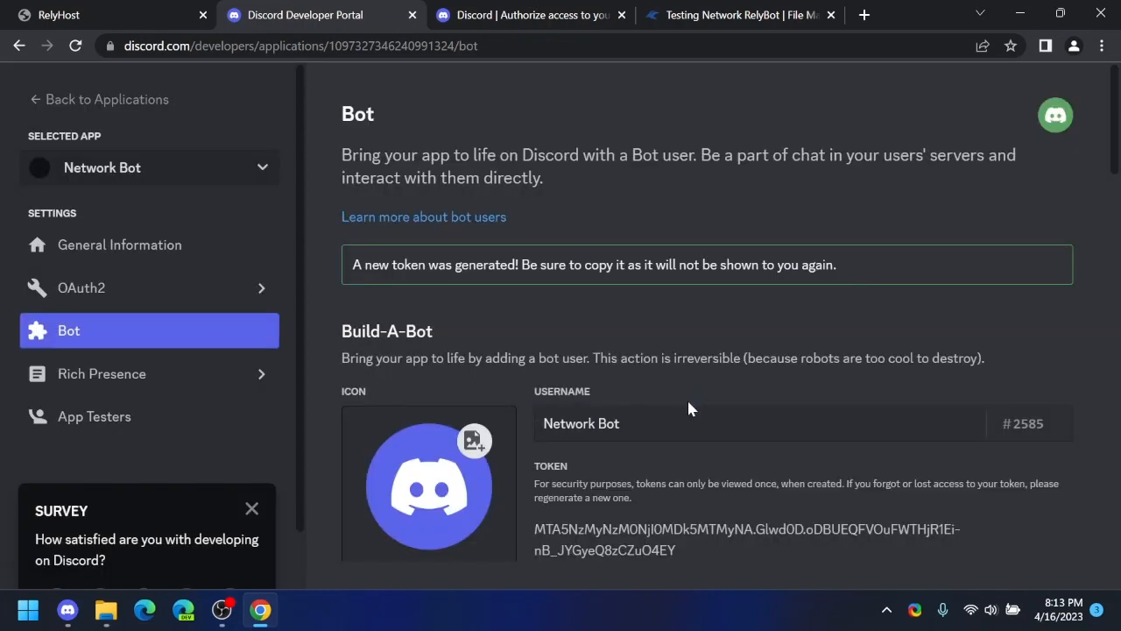
scroll(687, 405, "down", 2)
left_click(561, 404)
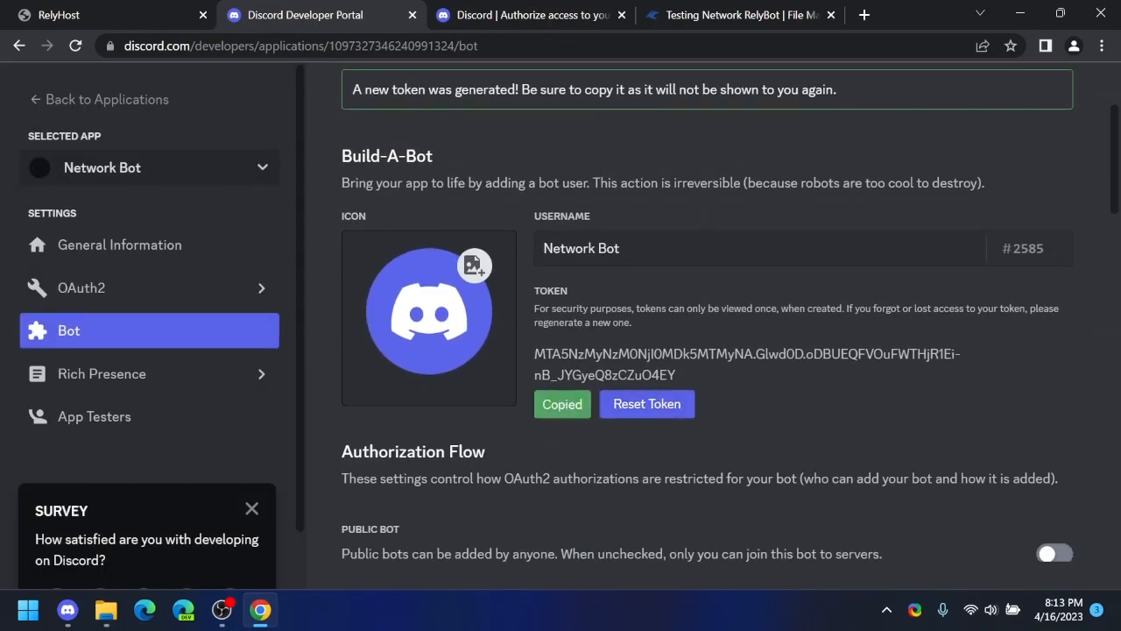
left_click(725, 18)
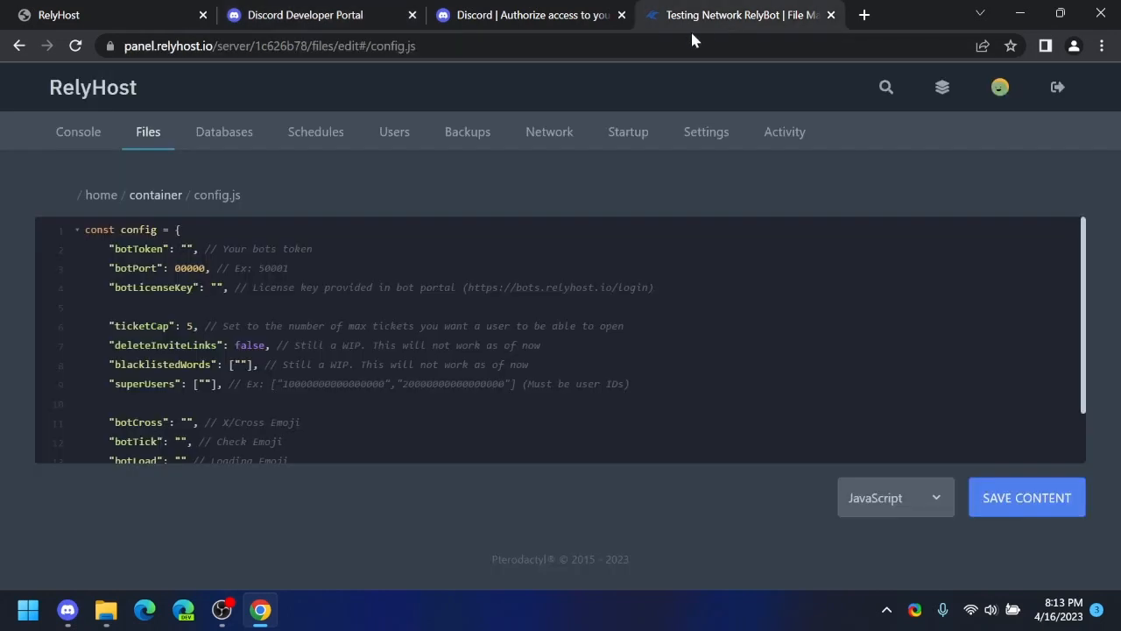
key("ctrl+v")
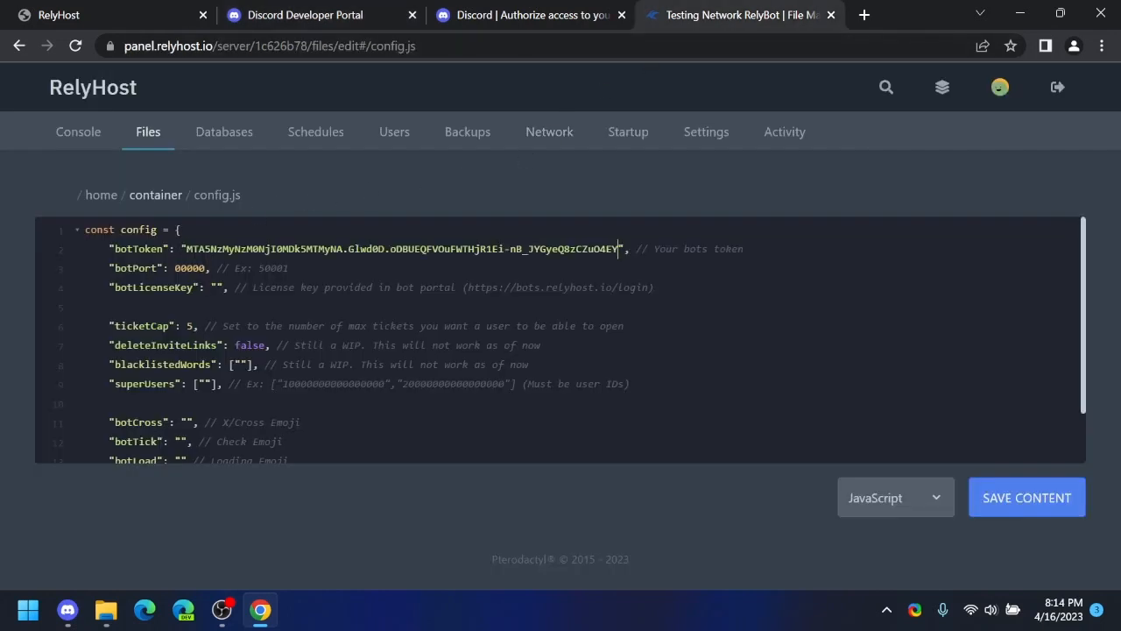
Whitelist the bot's Discord API token for the RelyBot license on RelyHost Licensing, with the token nickname Testing Network Bot.
left_click(93, 9)
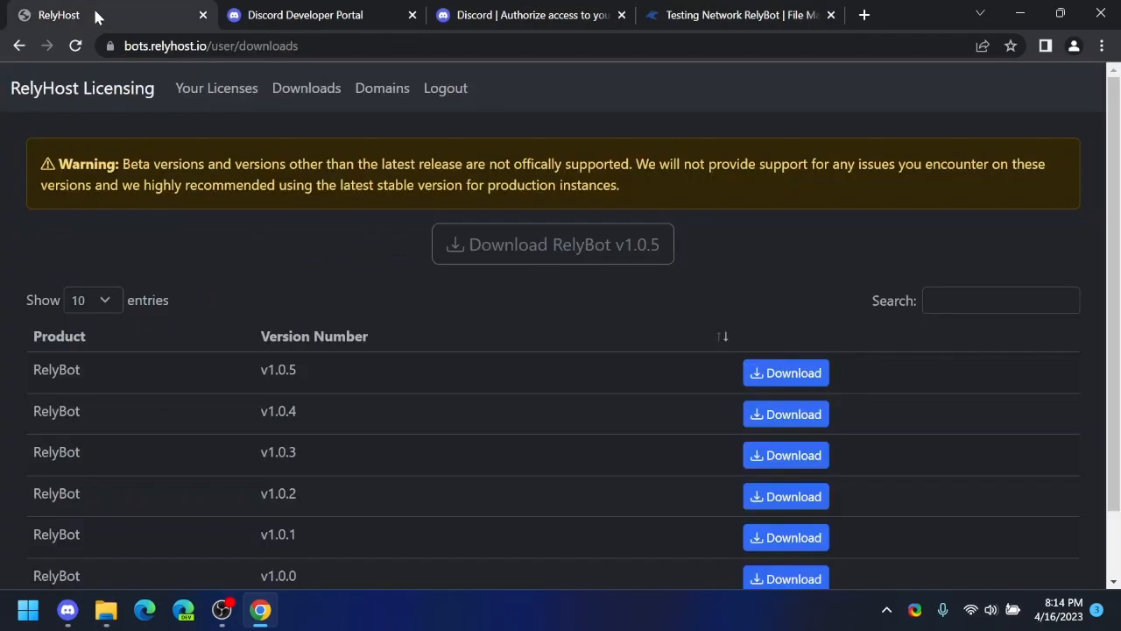
left_click(218, 102)
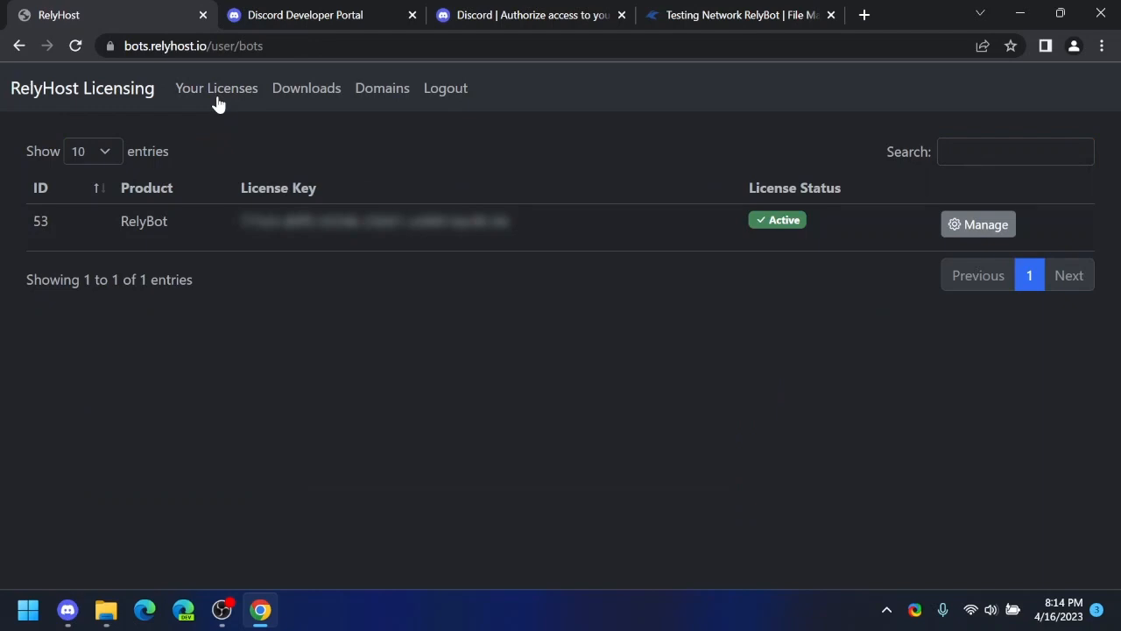
left_click(961, 229)
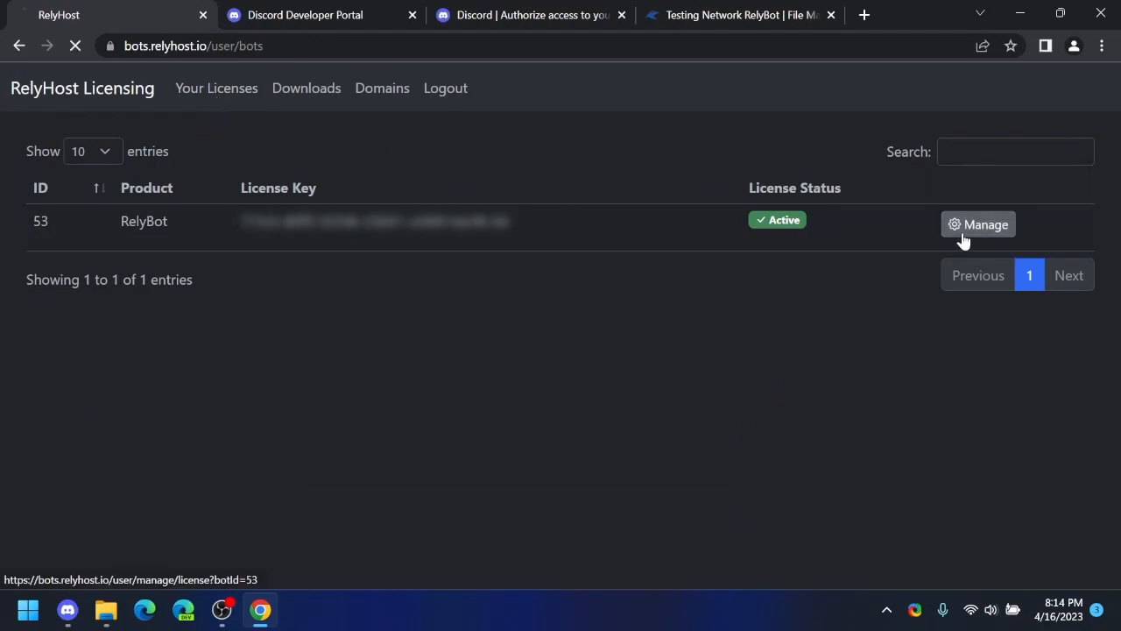
scroll(891, 261, "down", 3)
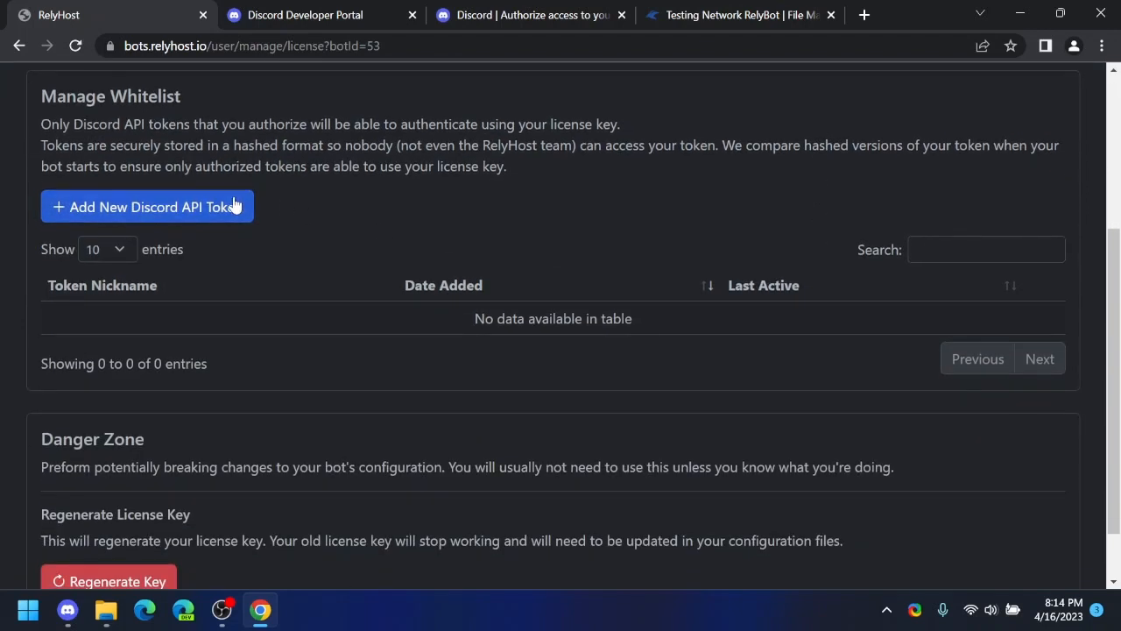
left_click(234, 204)
left_click(399, 325)
key("ctrl+v")
left_click(399, 257)
type("Te")
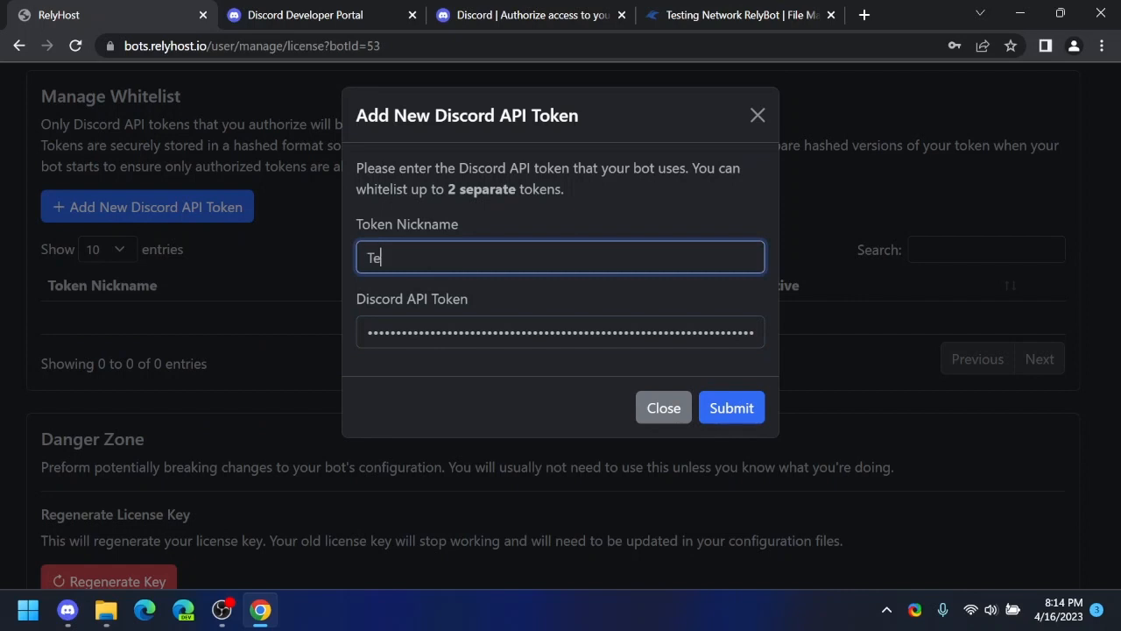
type("sting Network Bot")
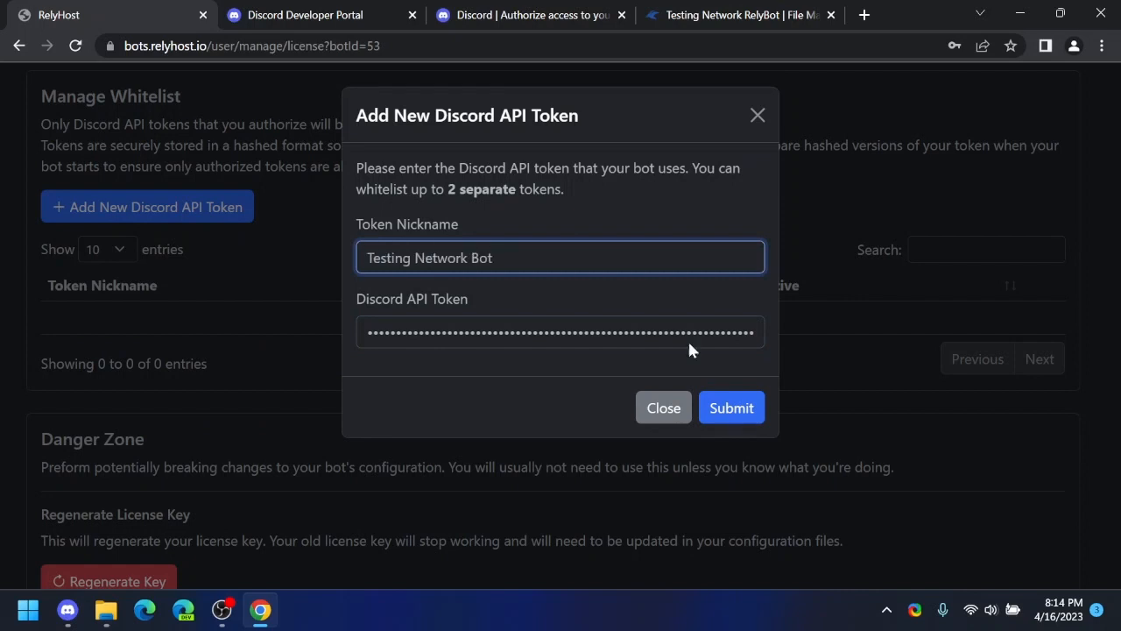
left_click(751, 409)
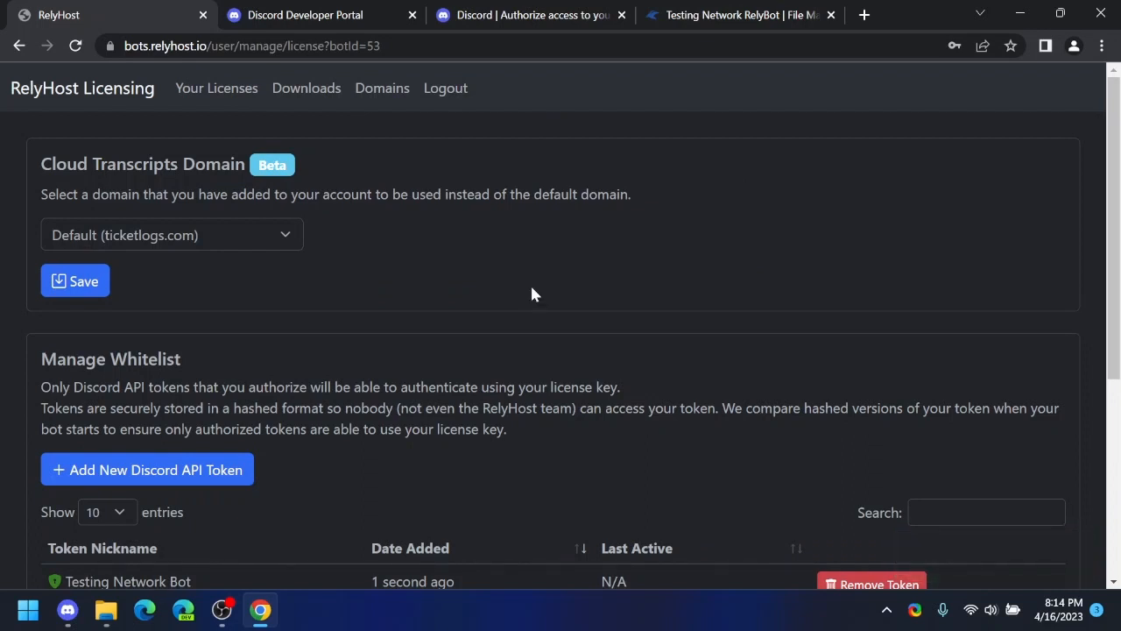
Copy the RelyBot license key from the licenses list and paste it as the botLicenseKey value in config.js.
left_click(204, 101)
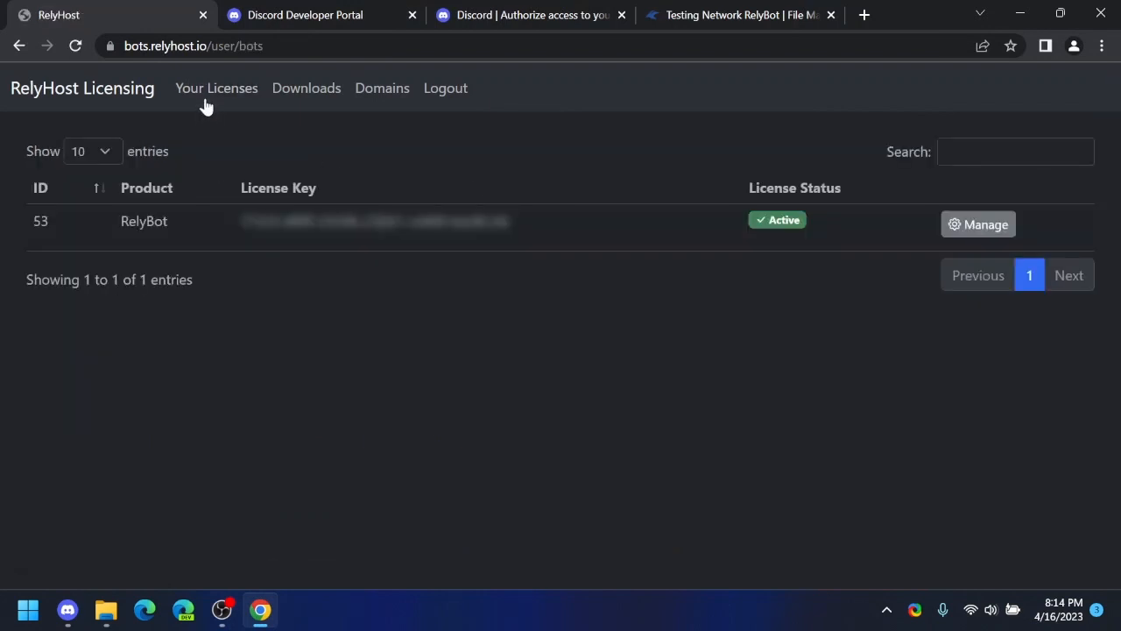
left_click_drag(241, 222, 518, 232)
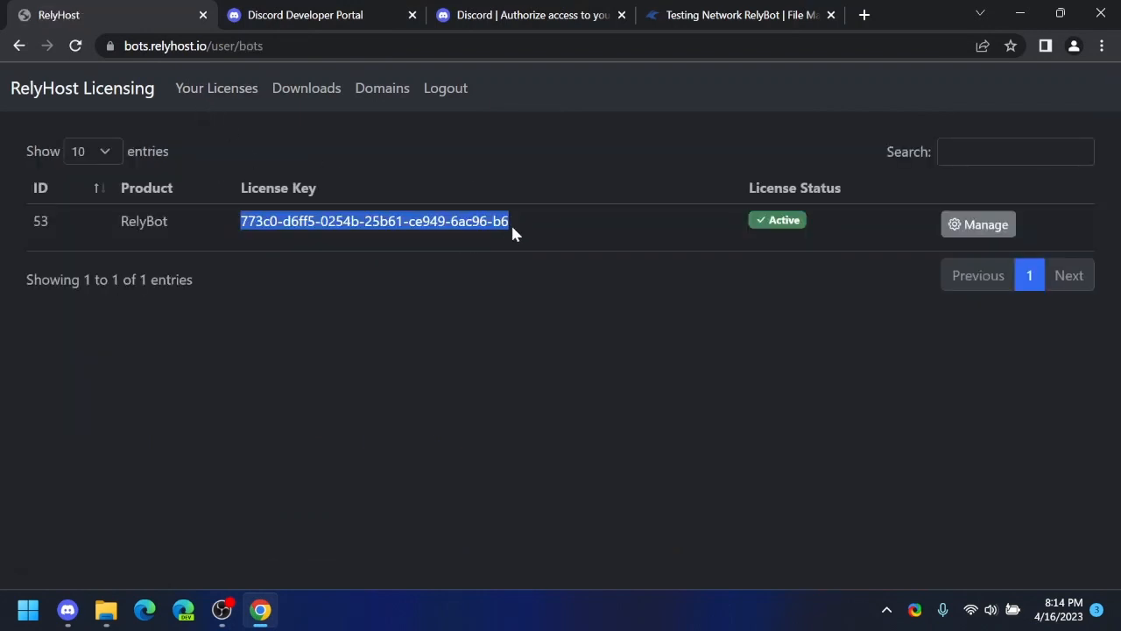
left_click(709, 16)
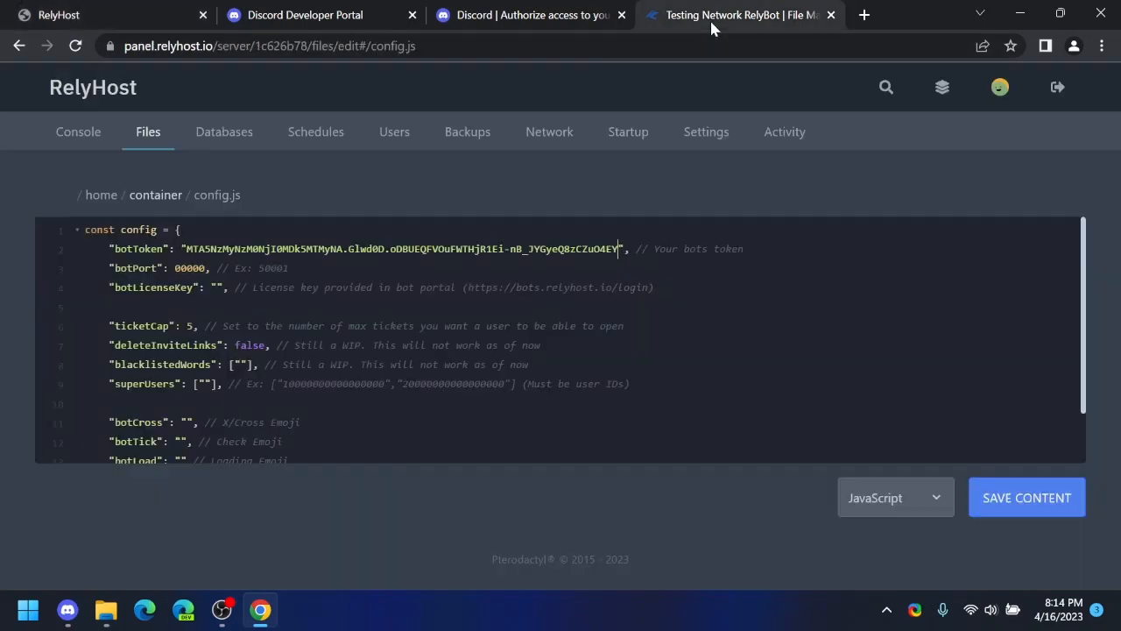
left_click(216, 287)
key("ctrl+v")
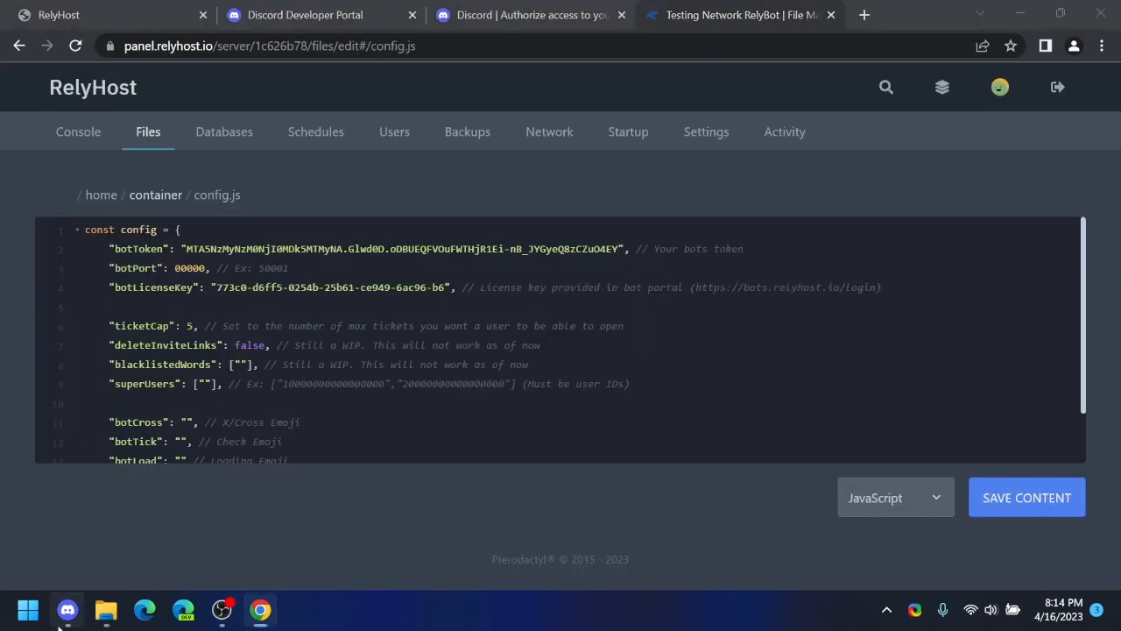
Switch to the Discord app and enable Developer Mode in the advanced user settings.
left_click(67, 609)
right_click(1007, 116)
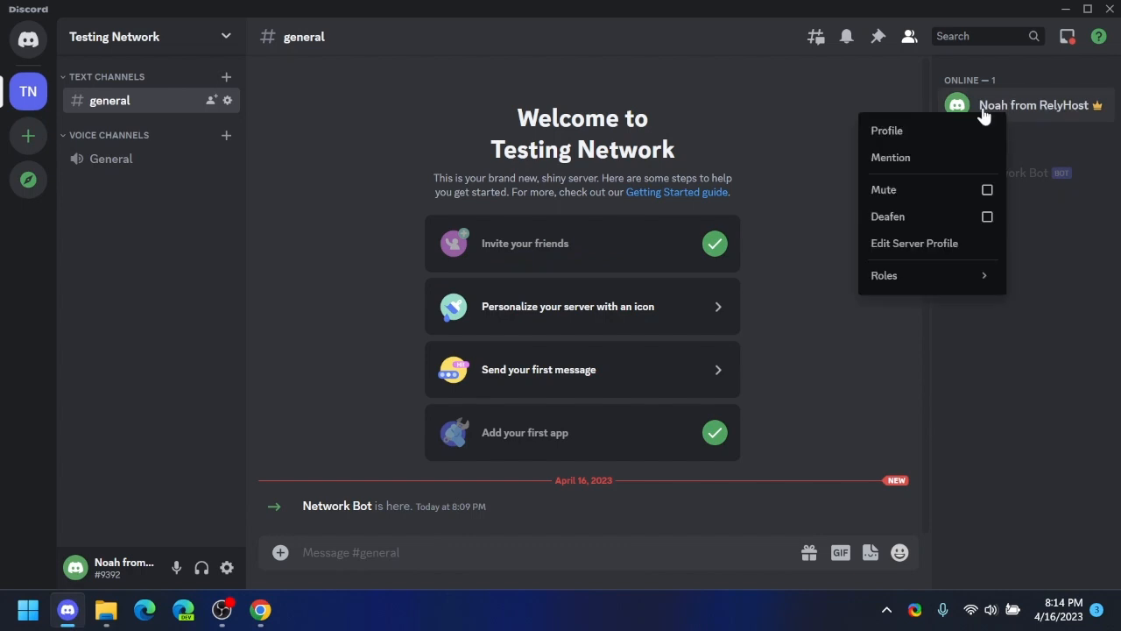
left_click(227, 567)
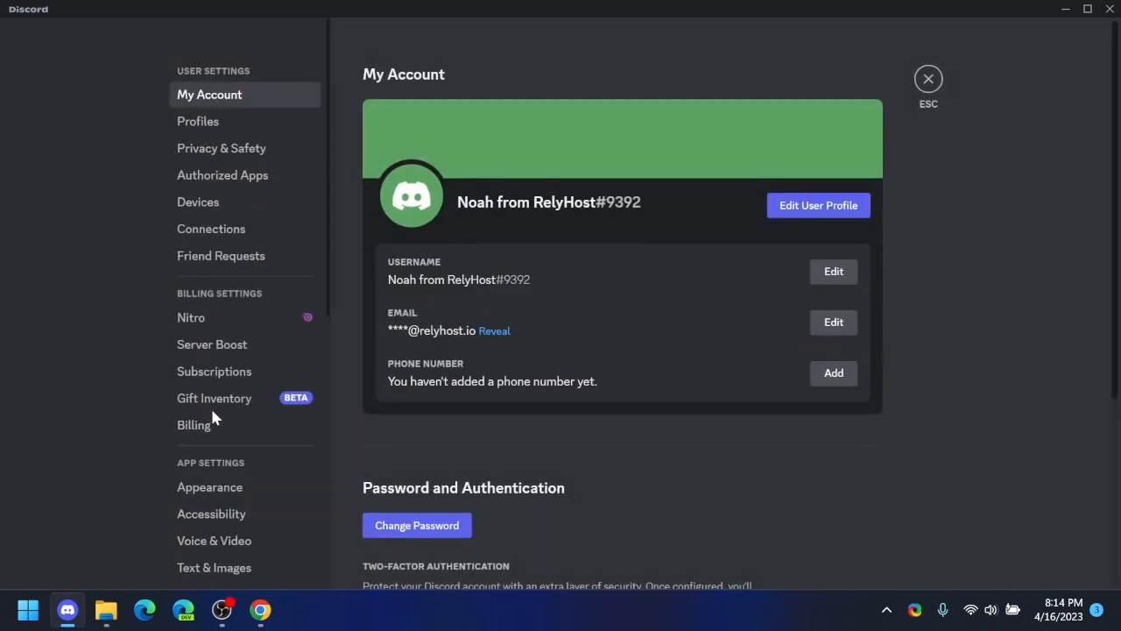
scroll(226, 421, "down", 3)
scroll(237, 433, "down", 2)
left_click(241, 465)
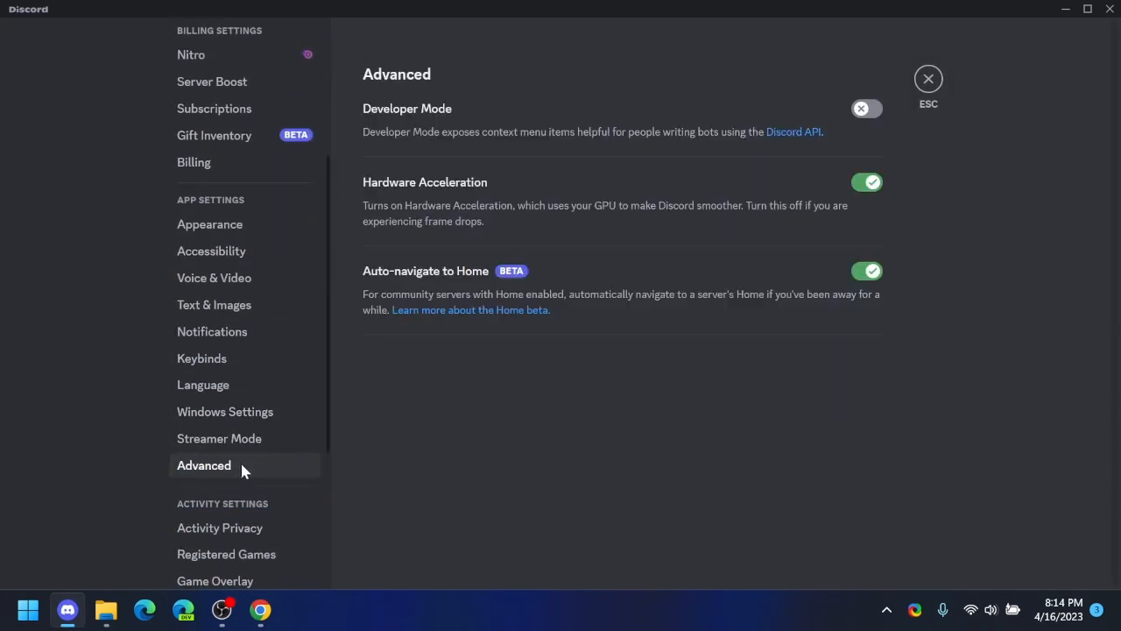
left_click(881, 110)
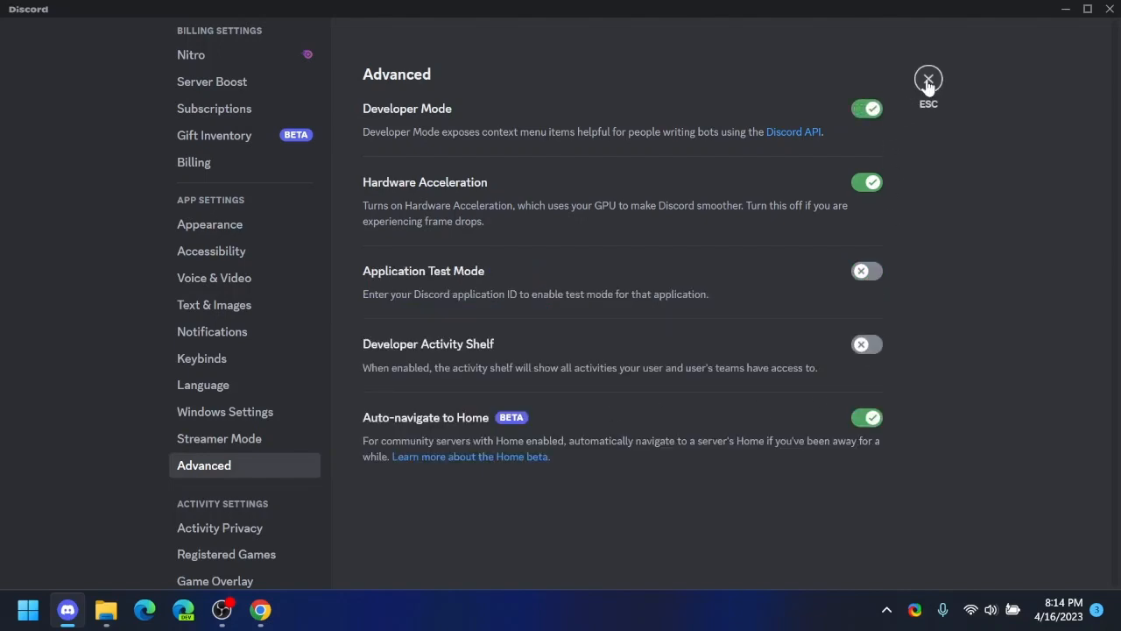
left_click(928, 81)
Copy the server owner's Discord user ID, paste it into superUsers in config.js, and save the file.
right_click(985, 106)
left_click(893, 301)
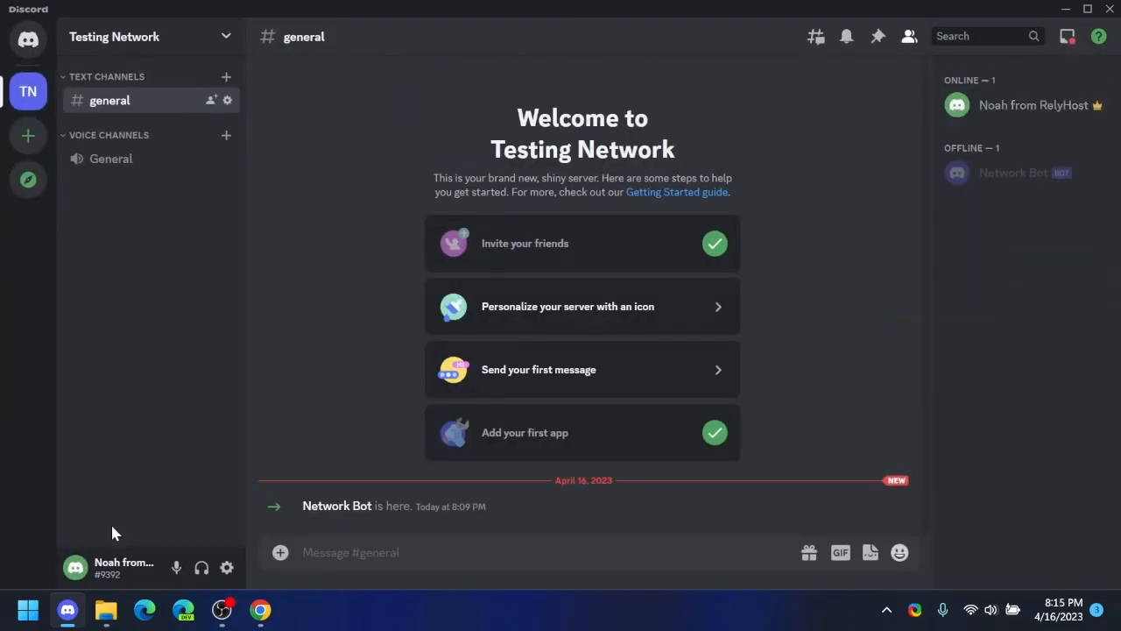
left_click(260, 609)
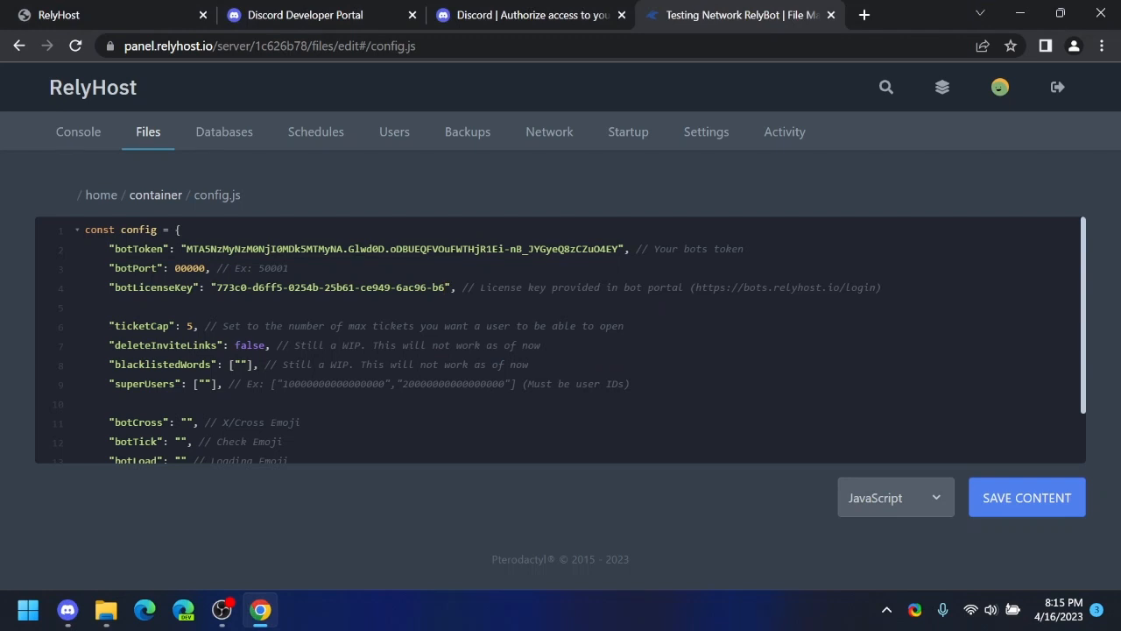
left_click(202, 384)
key("ctrl+v")
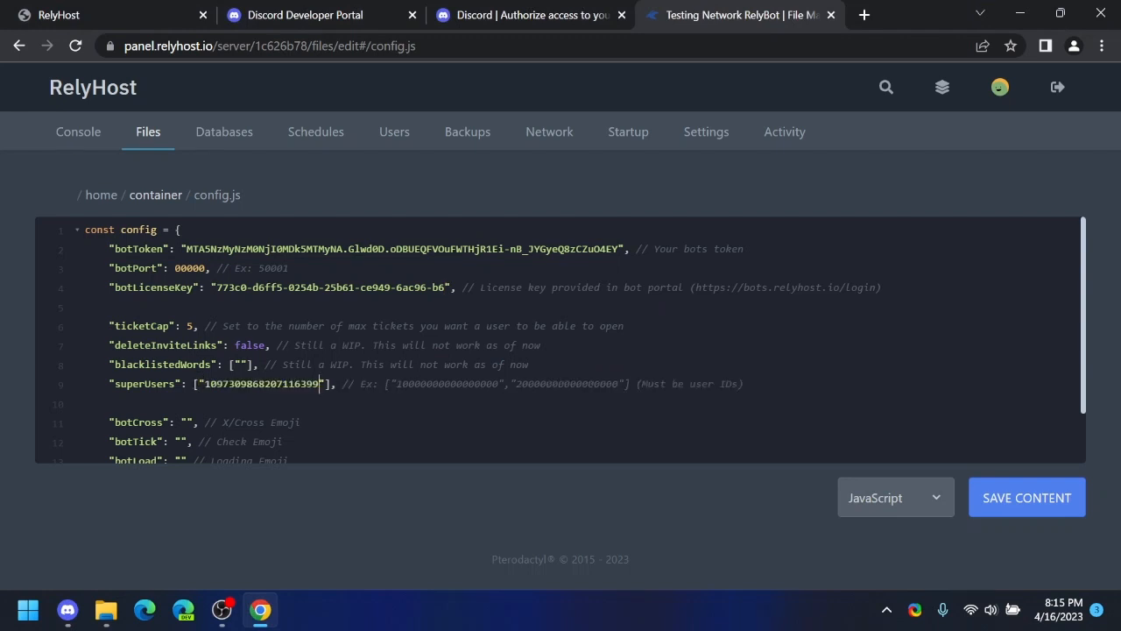
left_click(1068, 498)
Set the server's startup Docker image to ghcr.io/parkervcp/yolks:nodejs_16, review the startup variables, and open the server console.
left_click(632, 142)
left_click(800, 258)
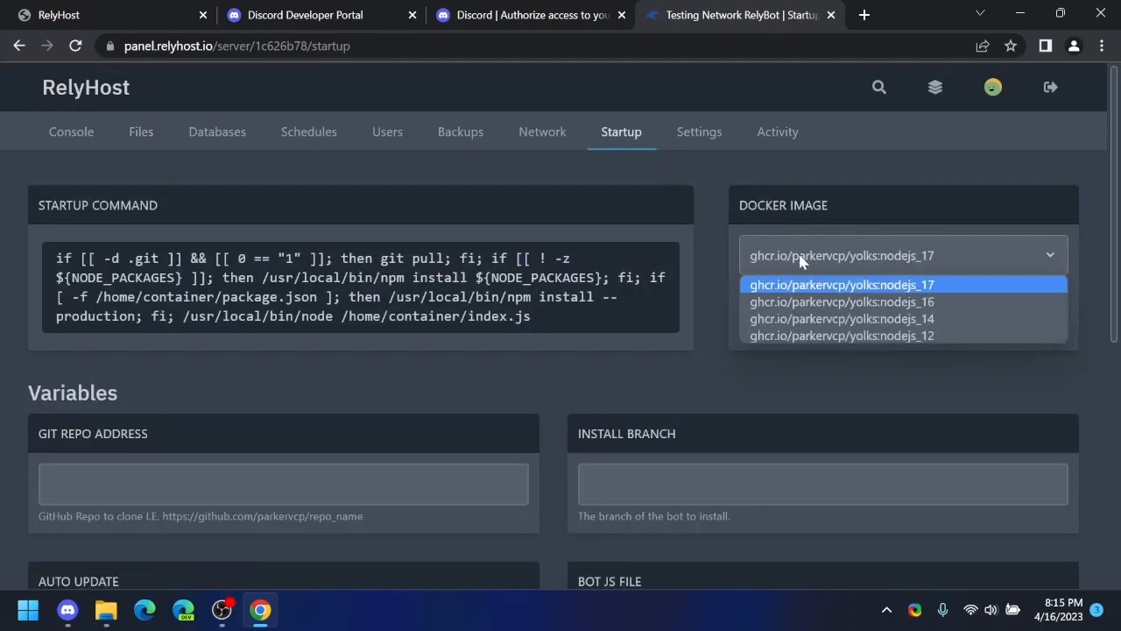
left_click(893, 304)
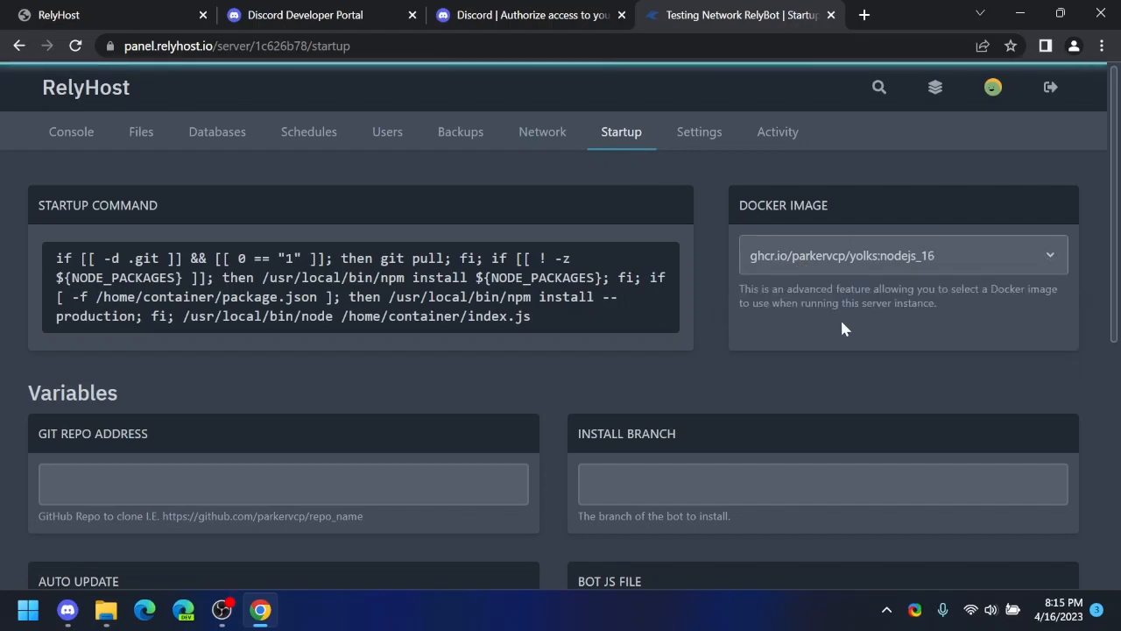
scroll(807, 328, "down", 5)
scroll(807, 328, "up", 4)
scroll(736, 314, "up", 2)
left_click(76, 142)
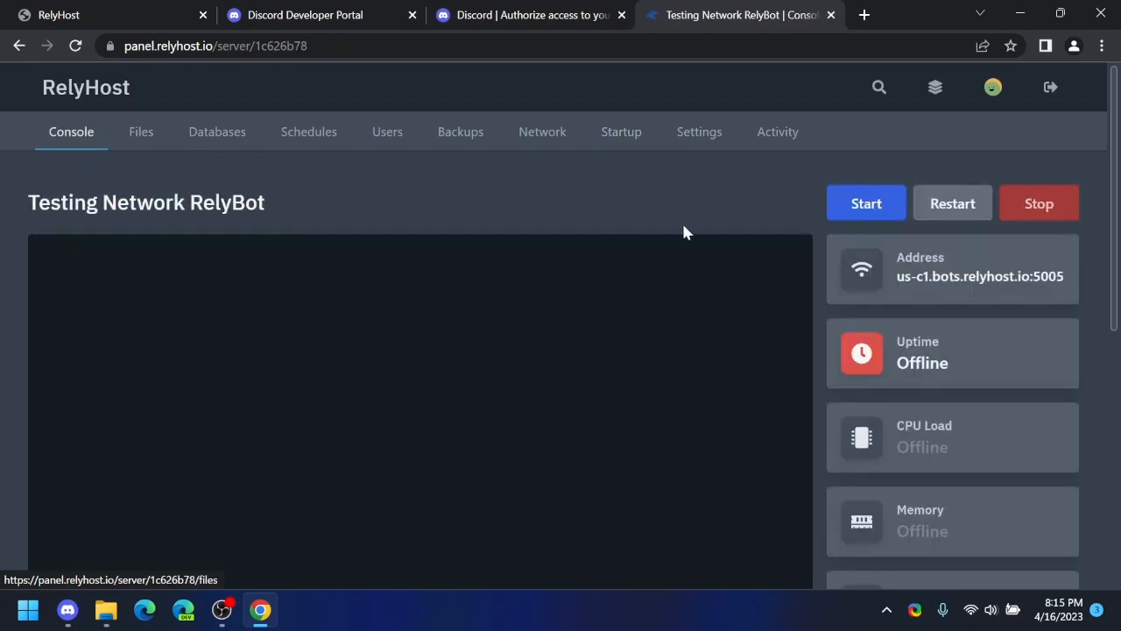
Start the RelyBot server, follow its console output, and switch to Discord to check Network Bot in the Testing Network member list.
left_click(864, 210)
scroll(4, 254, "down", 1)
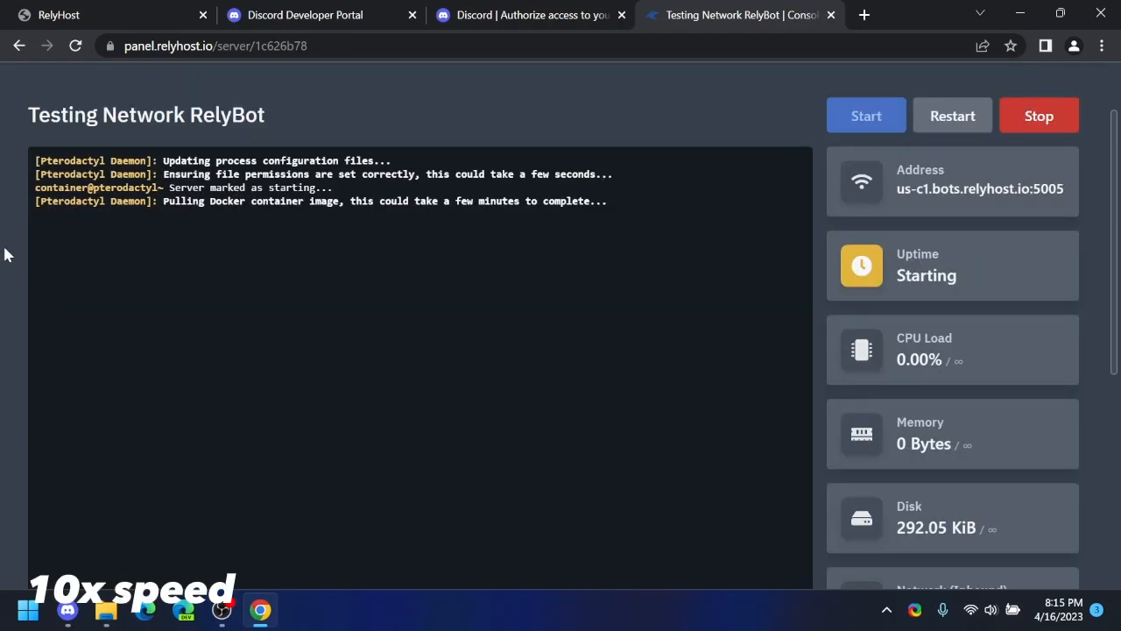
scroll(4, 254, "down", 1)
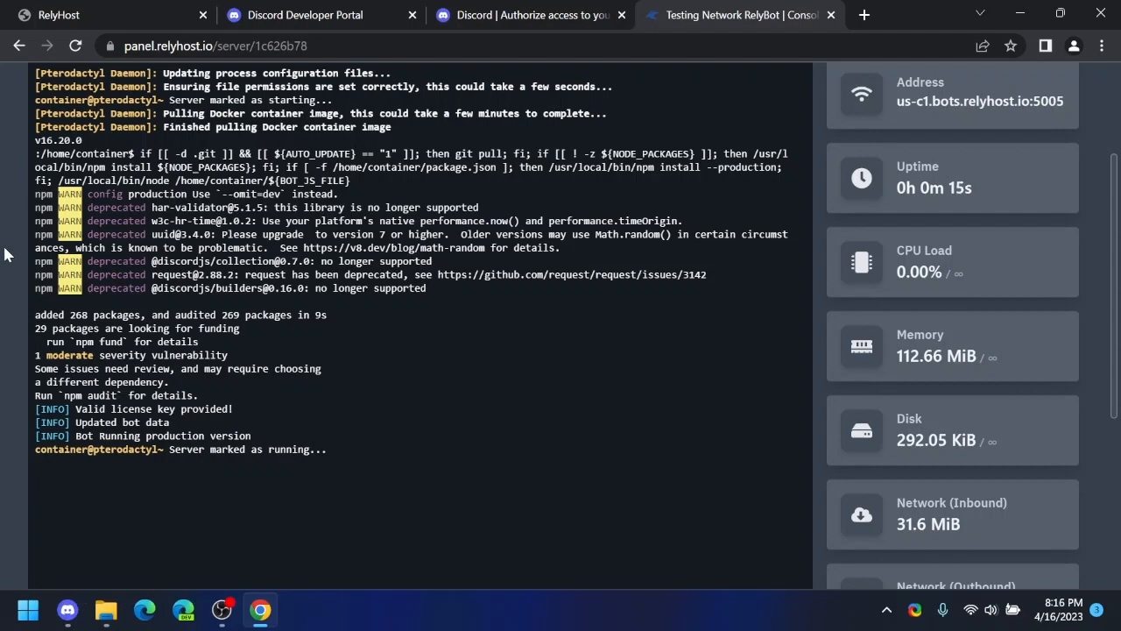
left_click(70, 610)
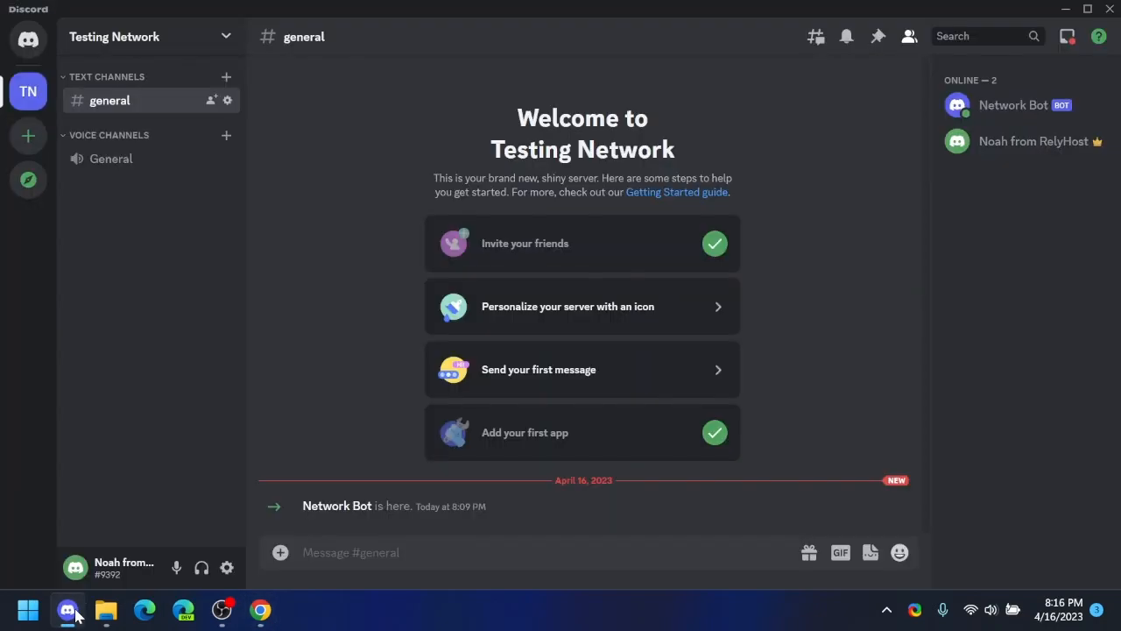
left_click(1032, 112)
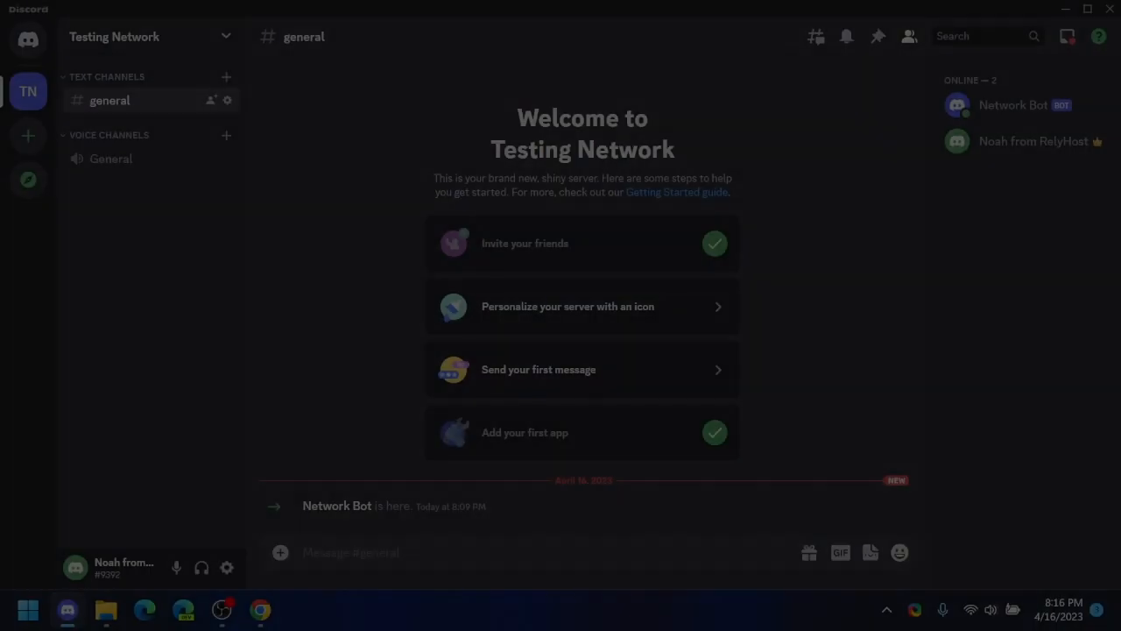
Run the /network create command in #general with the name Test Network and the acronym TN.
type("/network")
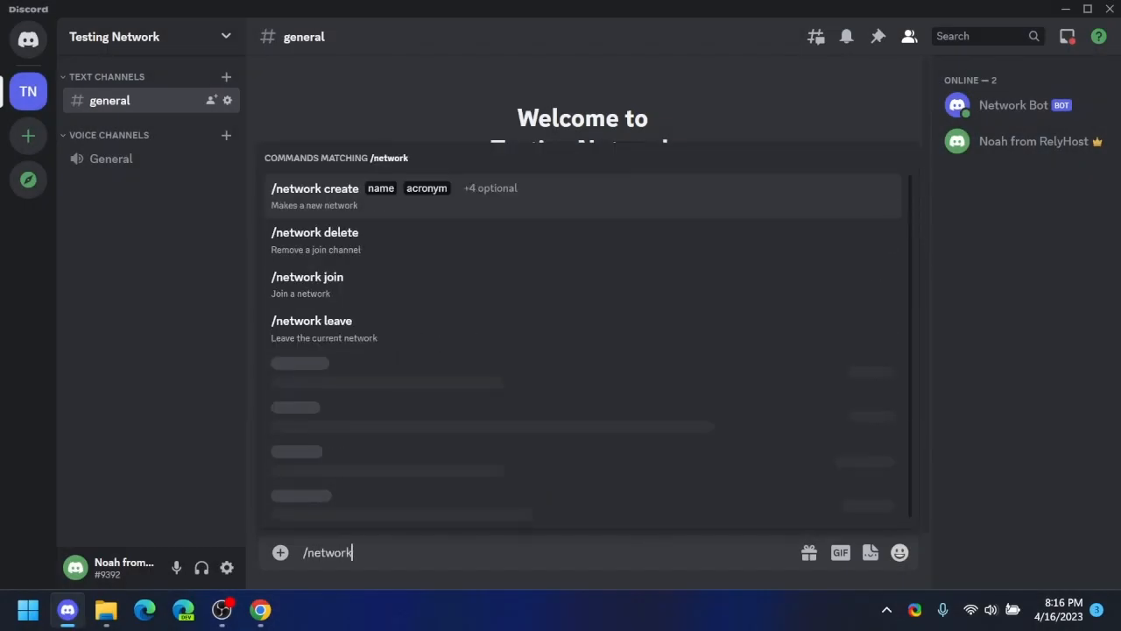
key("Tab")
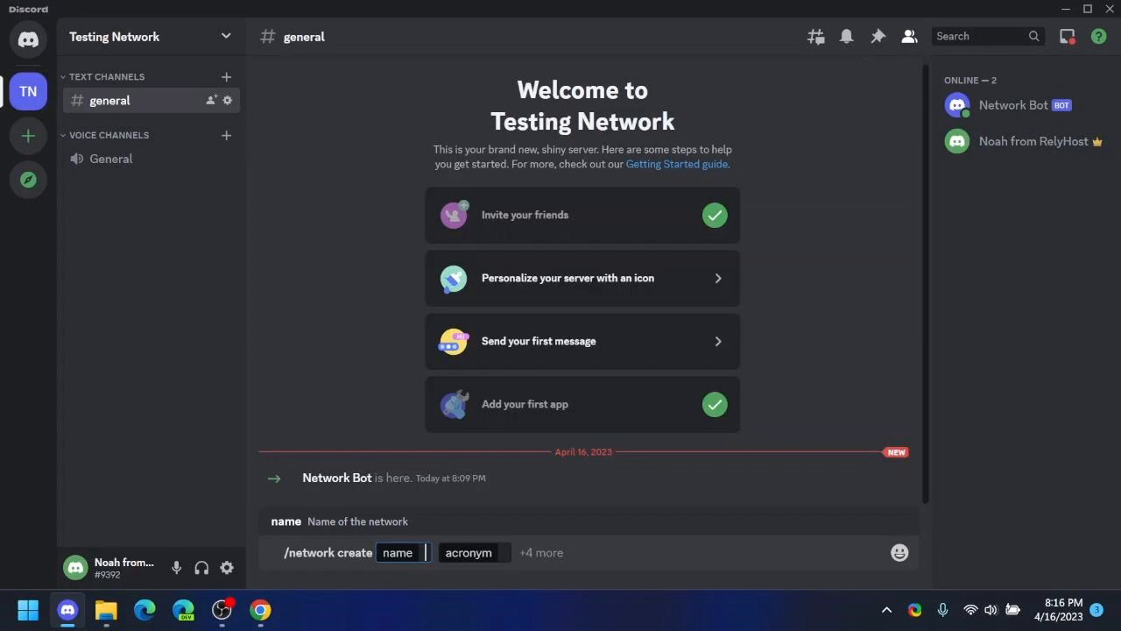
type("Test Network")
left_click(516, 556)
type("TN")
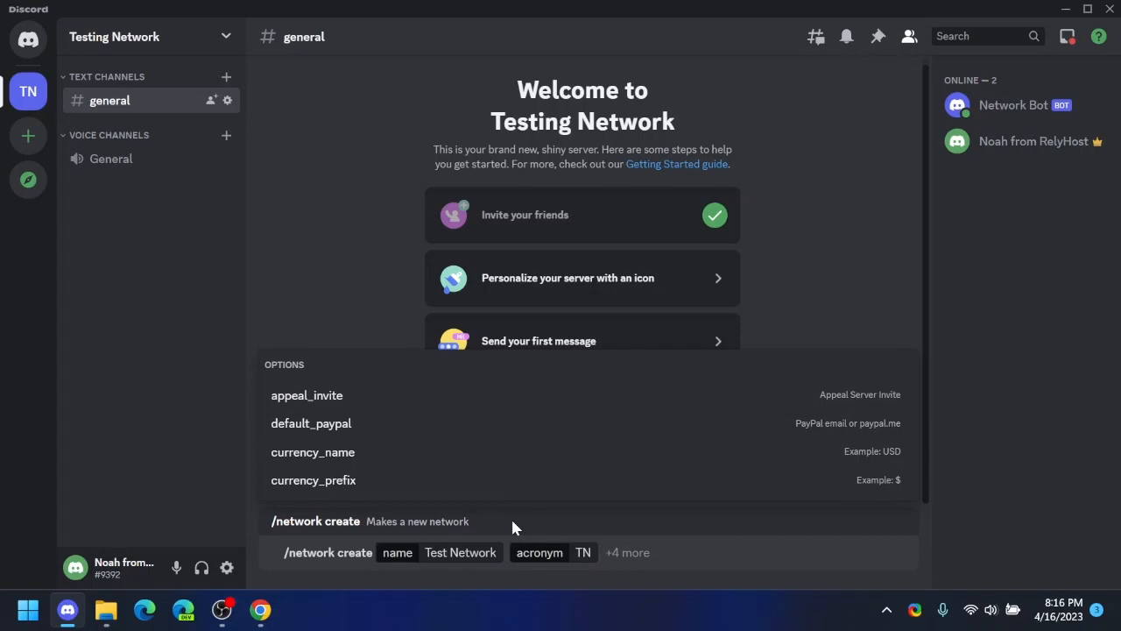
key("Return")
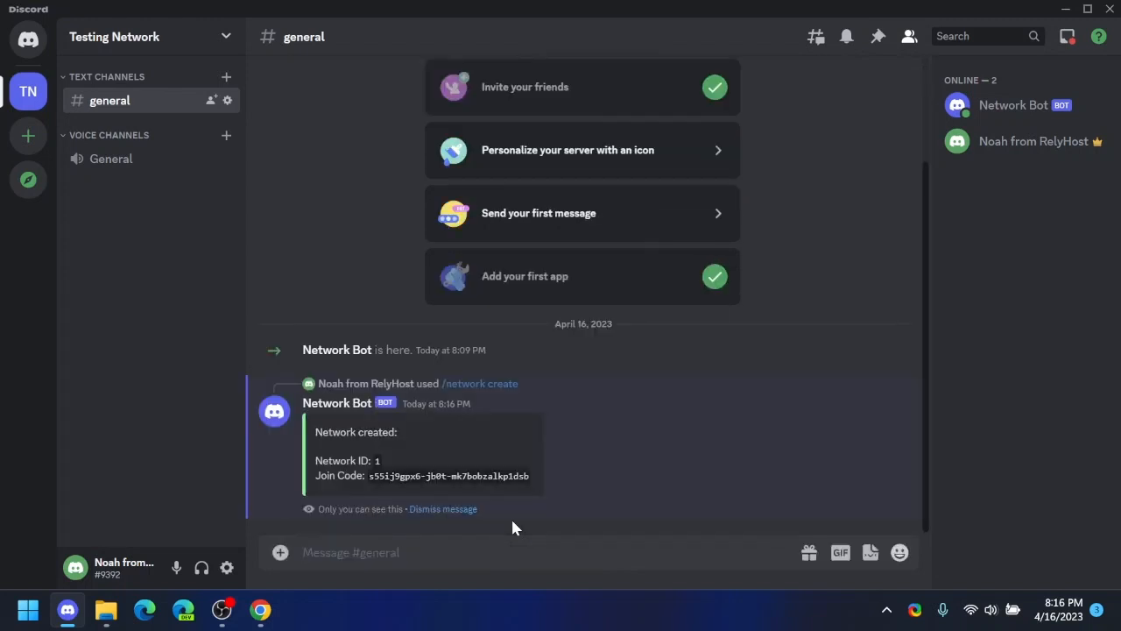
Copy the new network's join code from the bot's reply and submit it with the /network join command.
left_click_drag(368, 476, 525, 480)
left_click(493, 588)
type("/network")
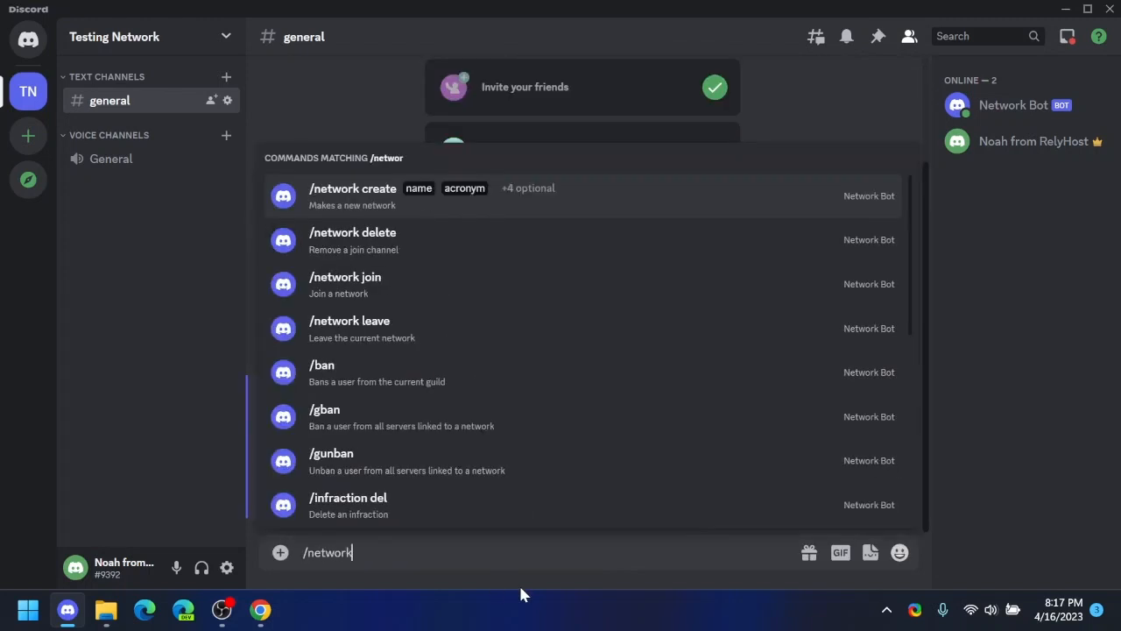
key("Tab")
key("ctrl+v")
key("Return")
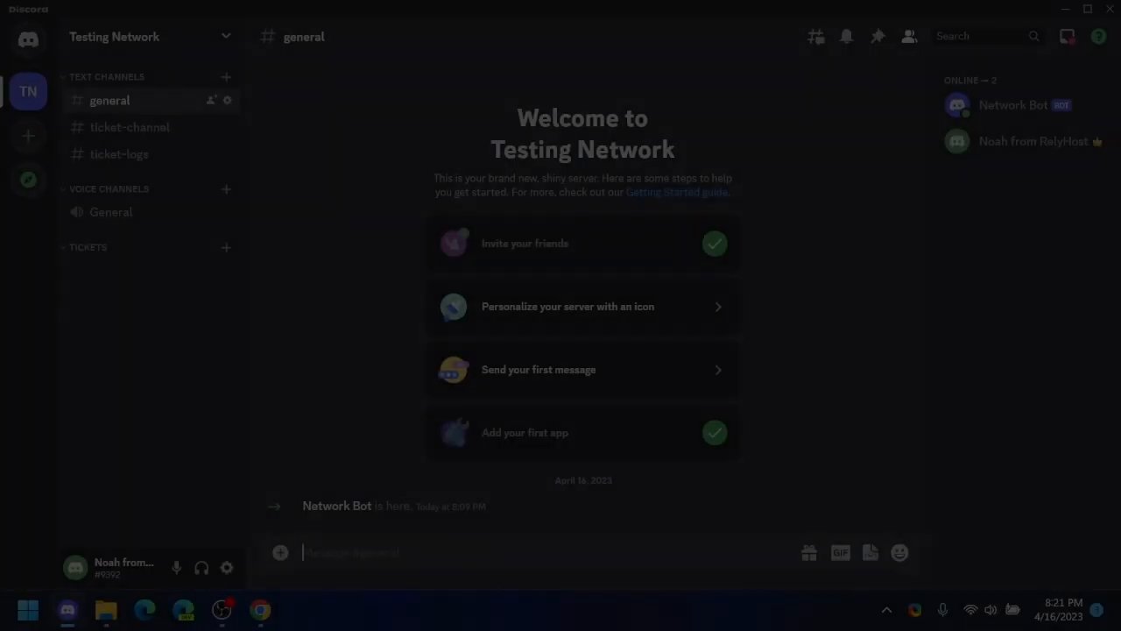
type("/perm")
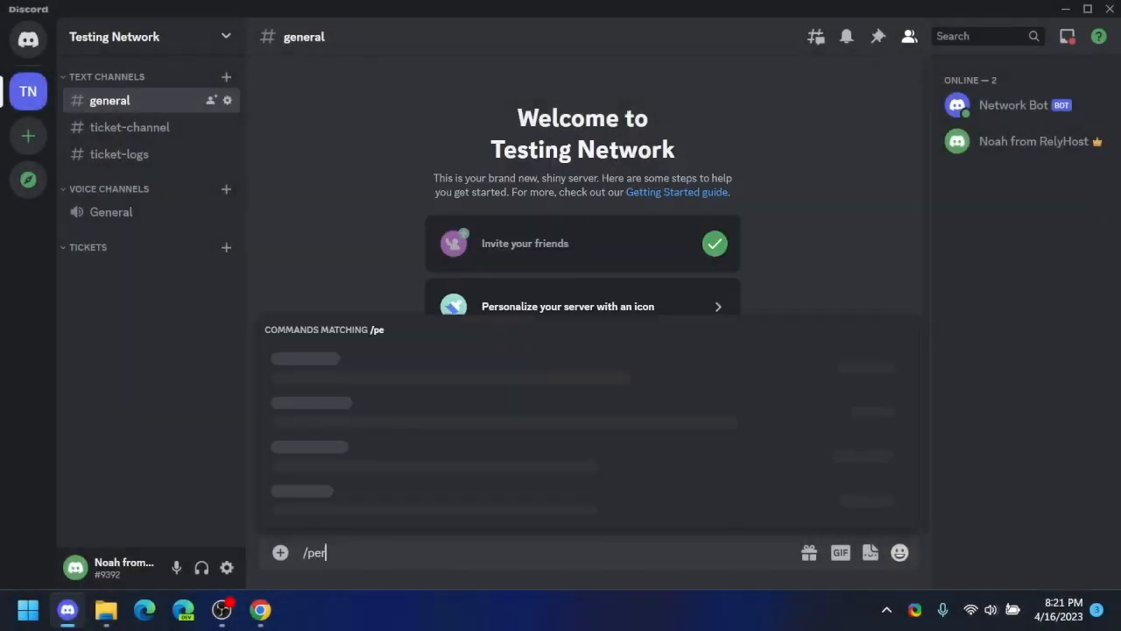
key("Tab")
key("Tab")
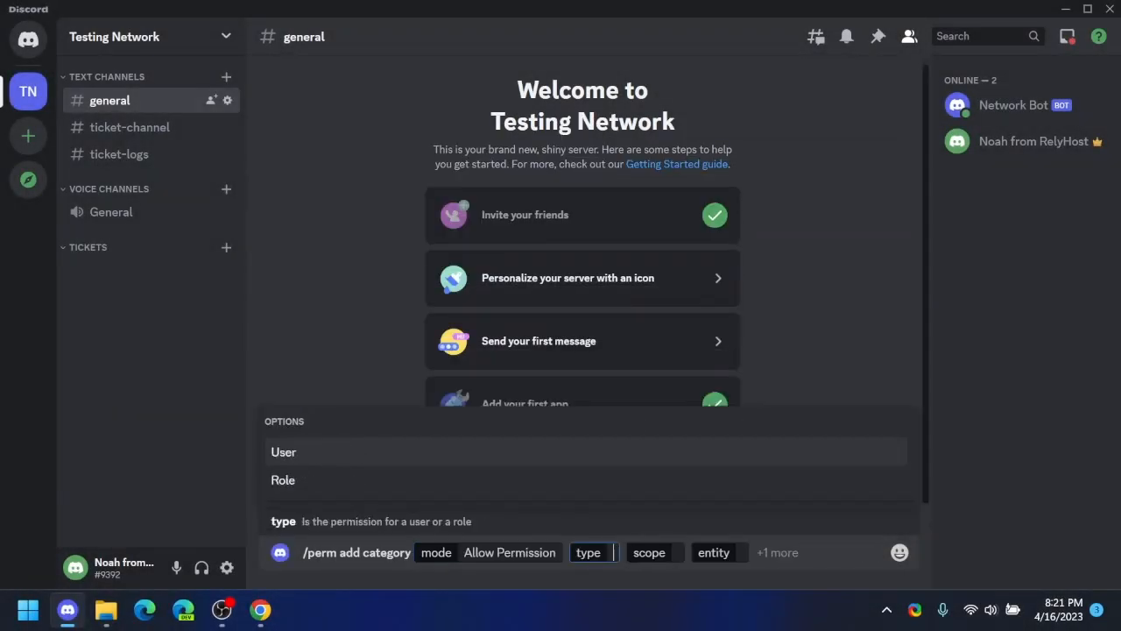
key("Down")
key("Tab")
key("Down")
key("Down")
key("Down")
key("Down")
key("Down")
key("Tab")
key("Down")
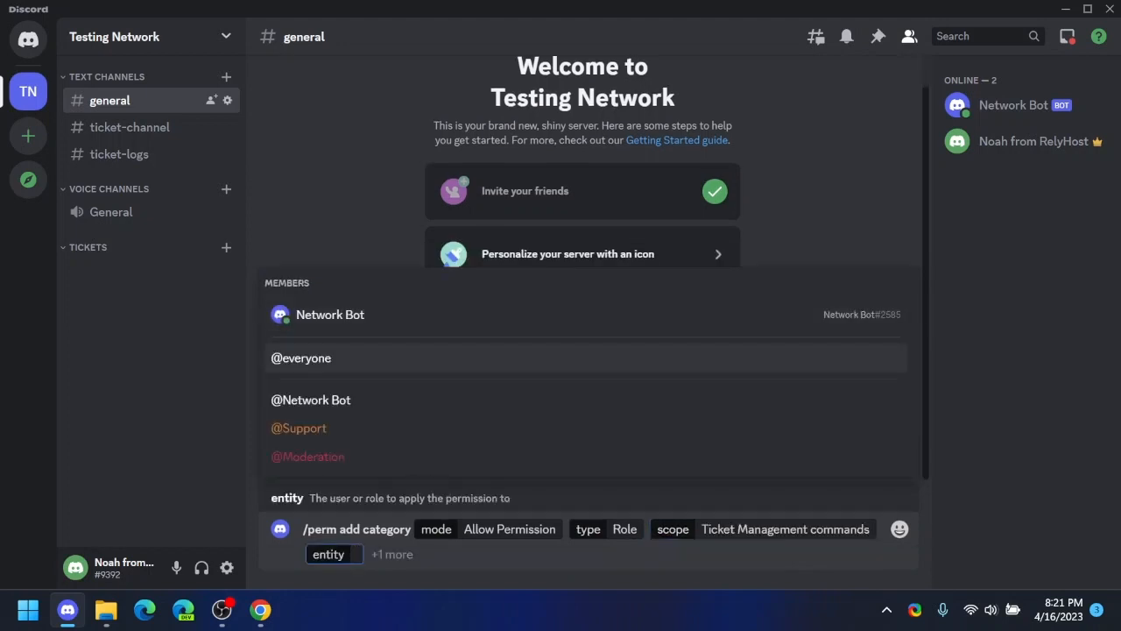
key("Down")
key("Down")
key("Tab")
key("Return")
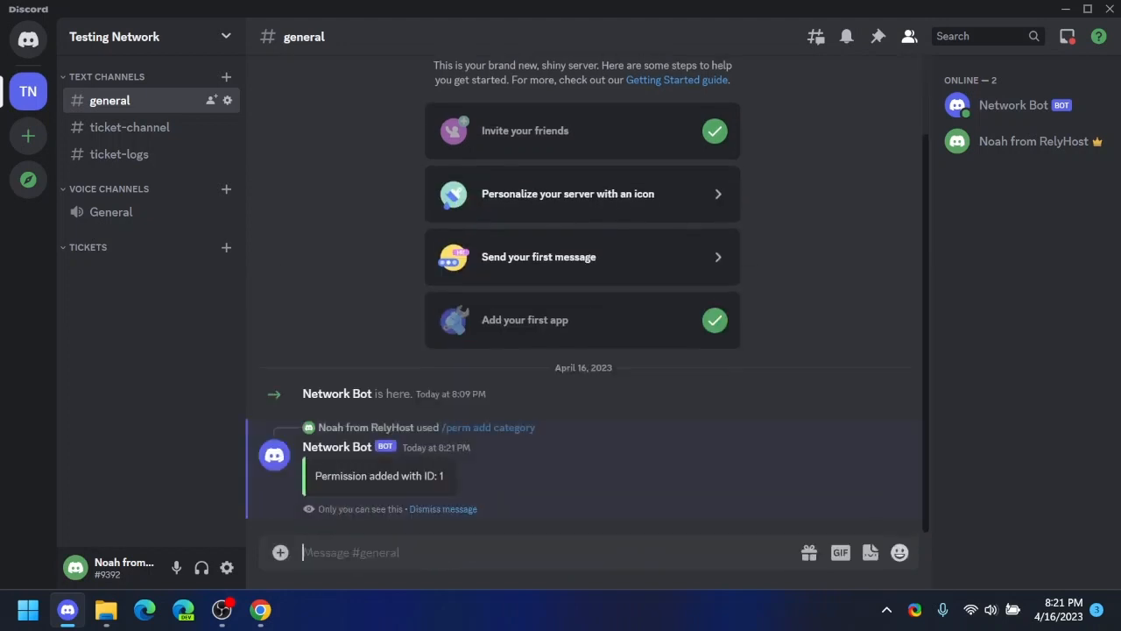
type("/per")
key("Tab")
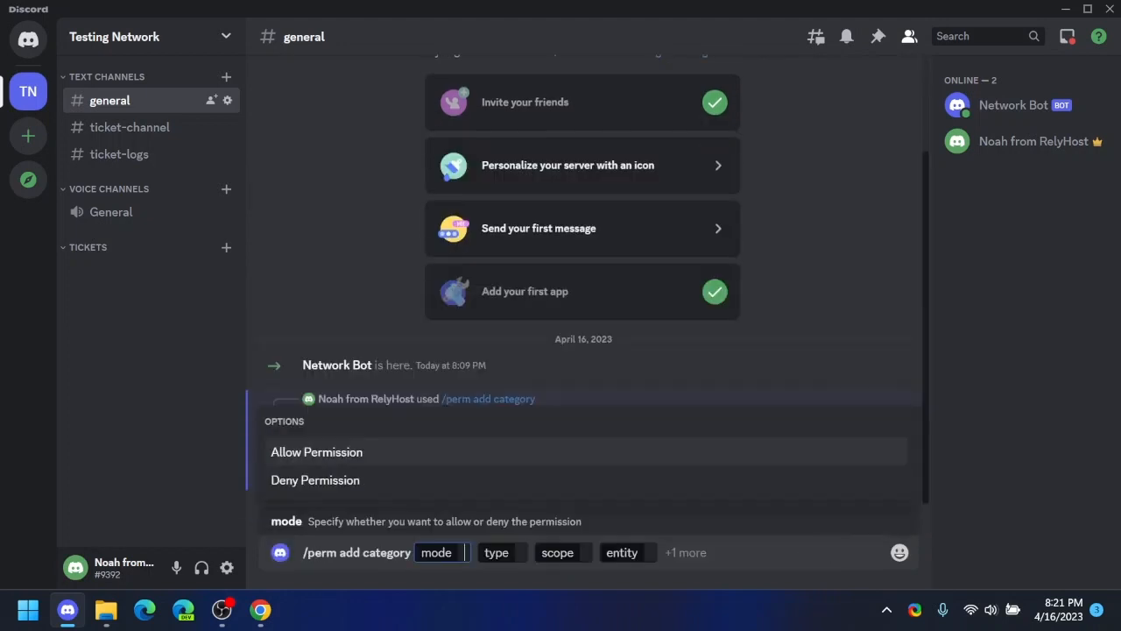
key("Tab")
key("Tab")
key("BackSpace")
key("BackSpace")
key("BackSpace")
key("BackSpace")
key("BackSpace")
type("R")
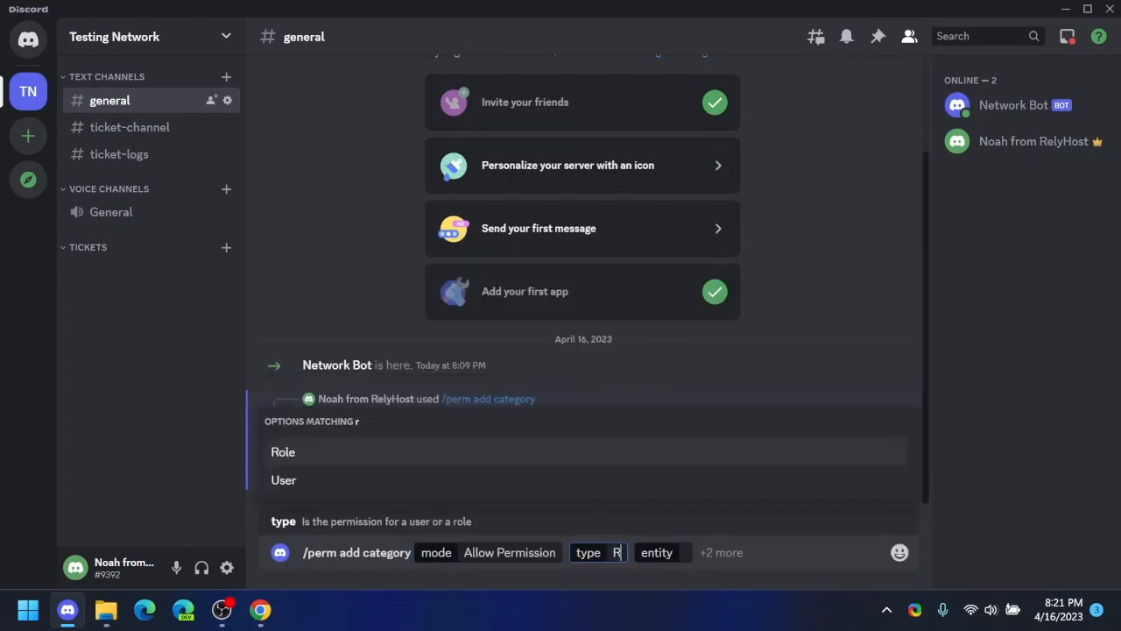
key("Tab")
key("Tab")
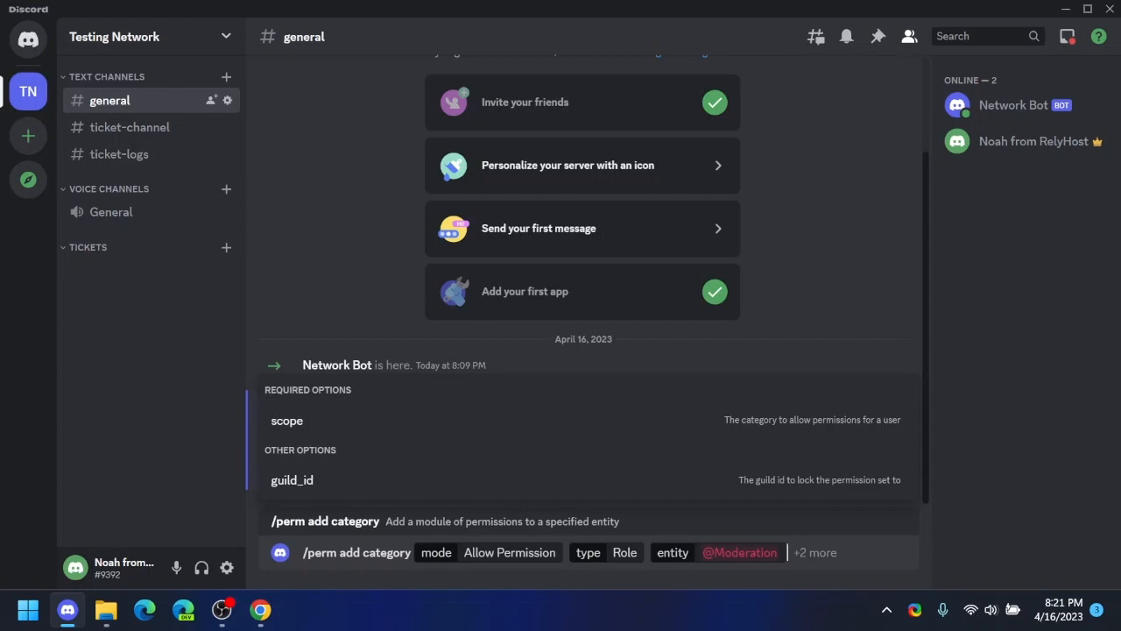
left_click(505, 418)
left_click(508, 350)
key("Return")
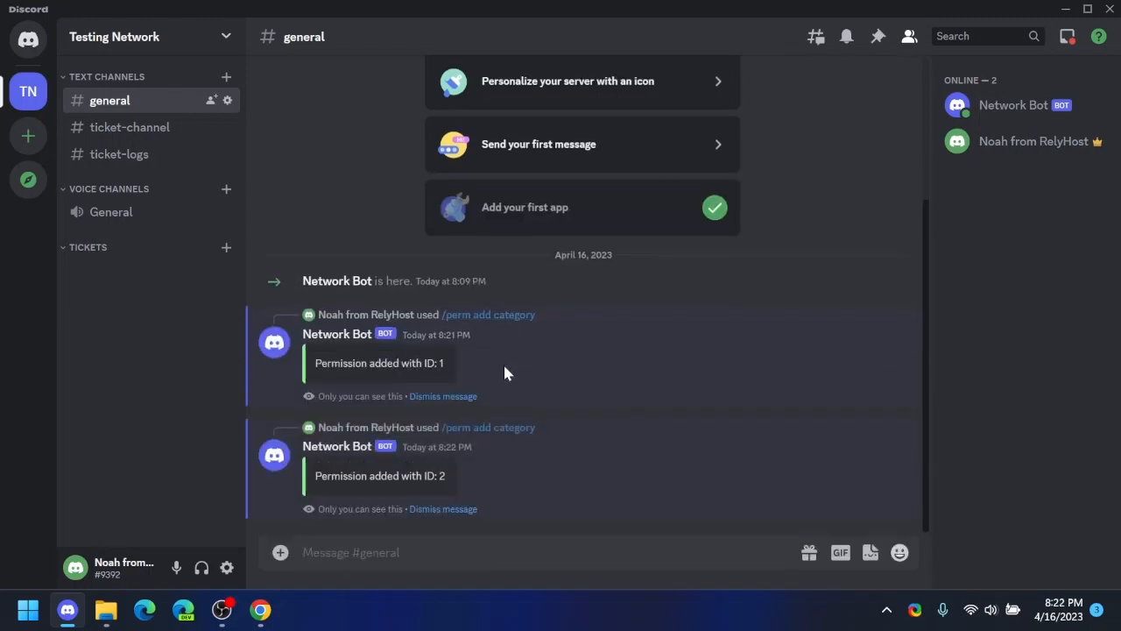
type("/perm")
key("Down")
key("Tab")
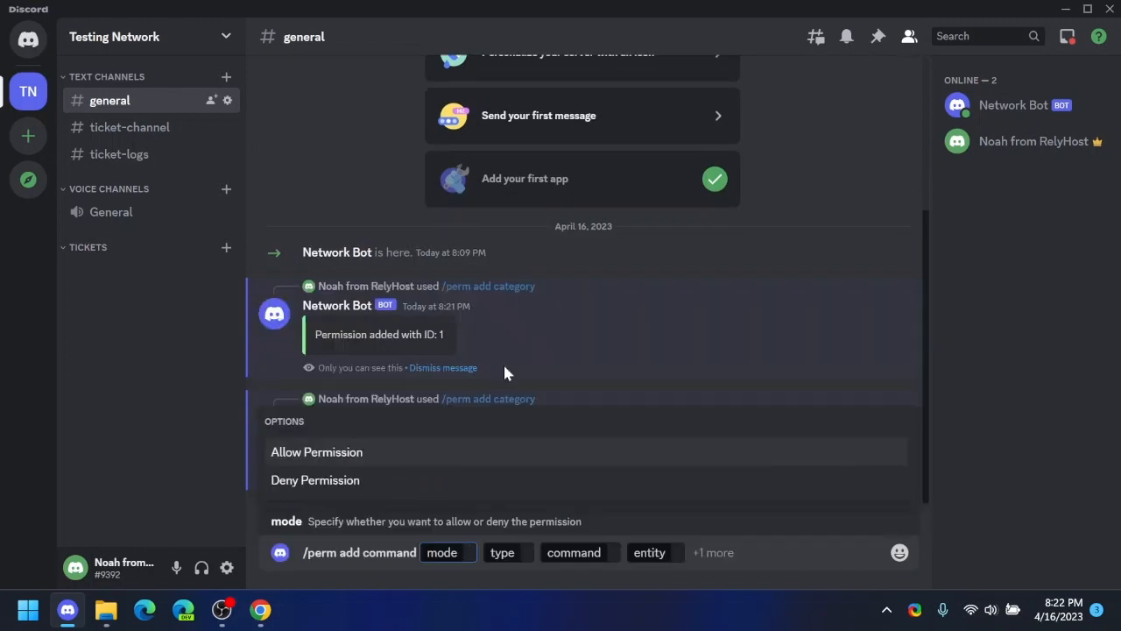
key("Tab")
key("Down")
key("Tab")
type("warn")
key("Tab")
key("Down")
key("Down")
key("Down")
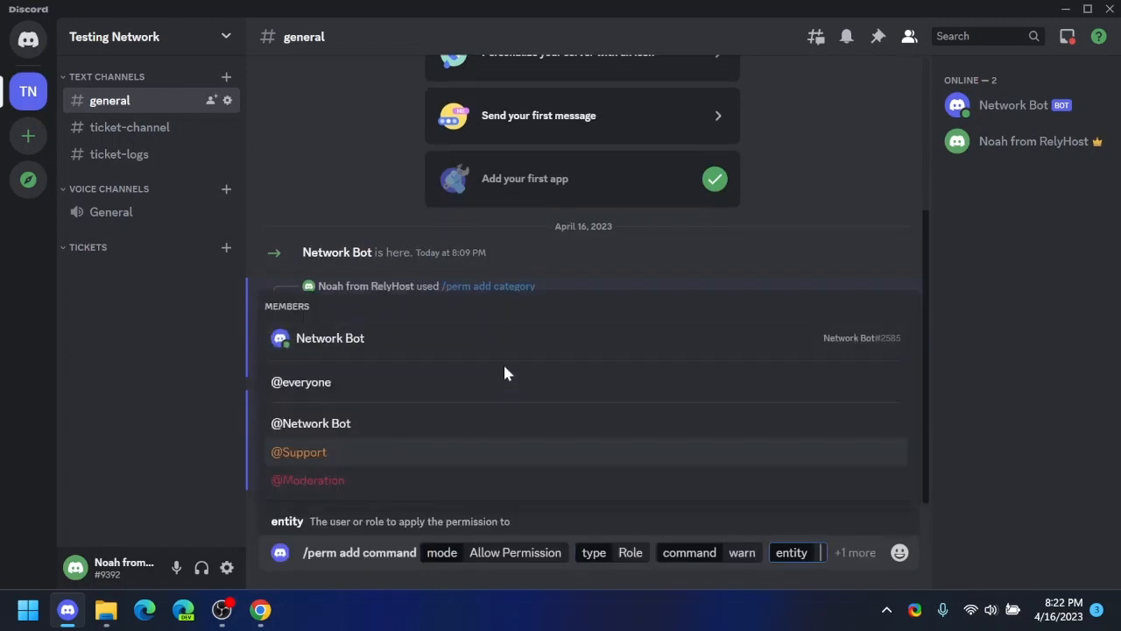
key("Tab")
key("Return")
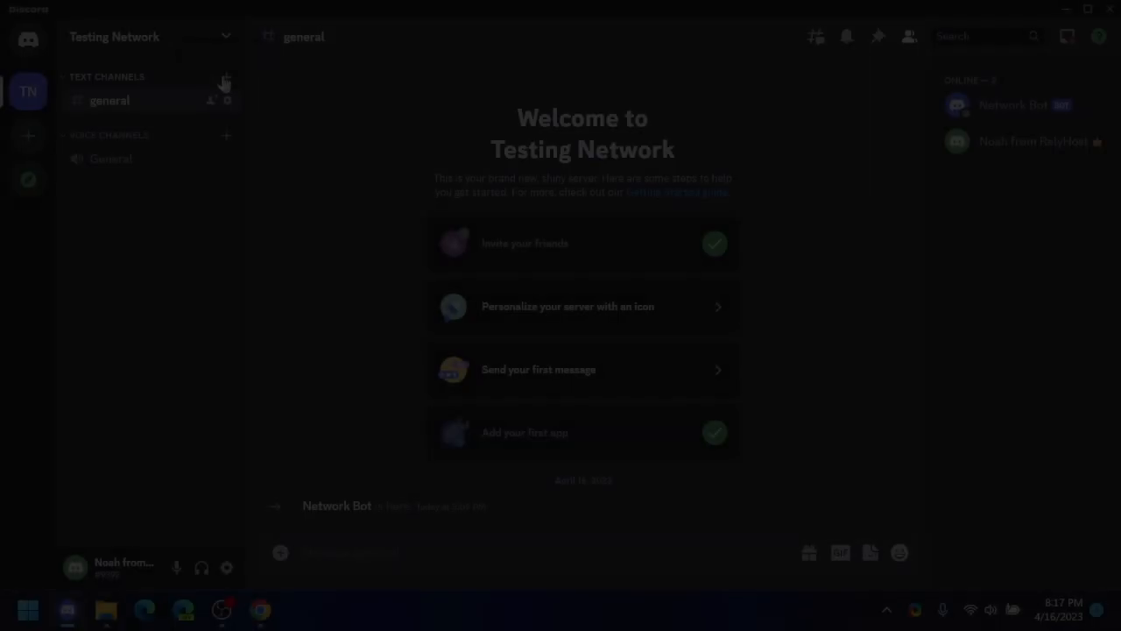
Create two text channels named ticket-channel and ticket-logs under Text Channels.
left_click(225, 76)
type("ticket-ch")
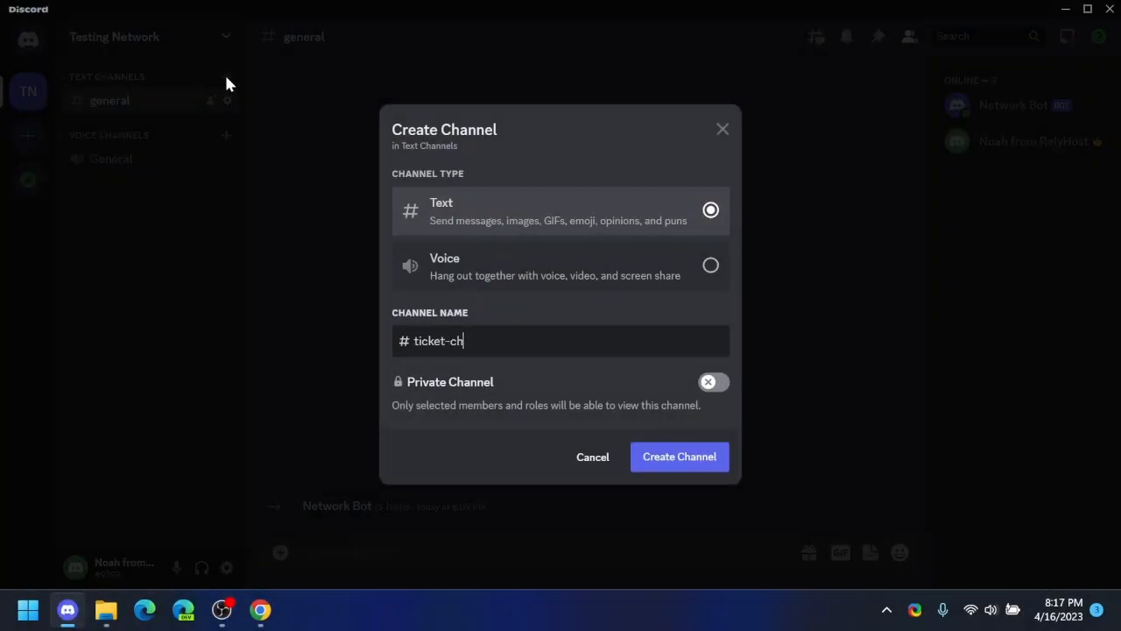
left_click(225, 75)
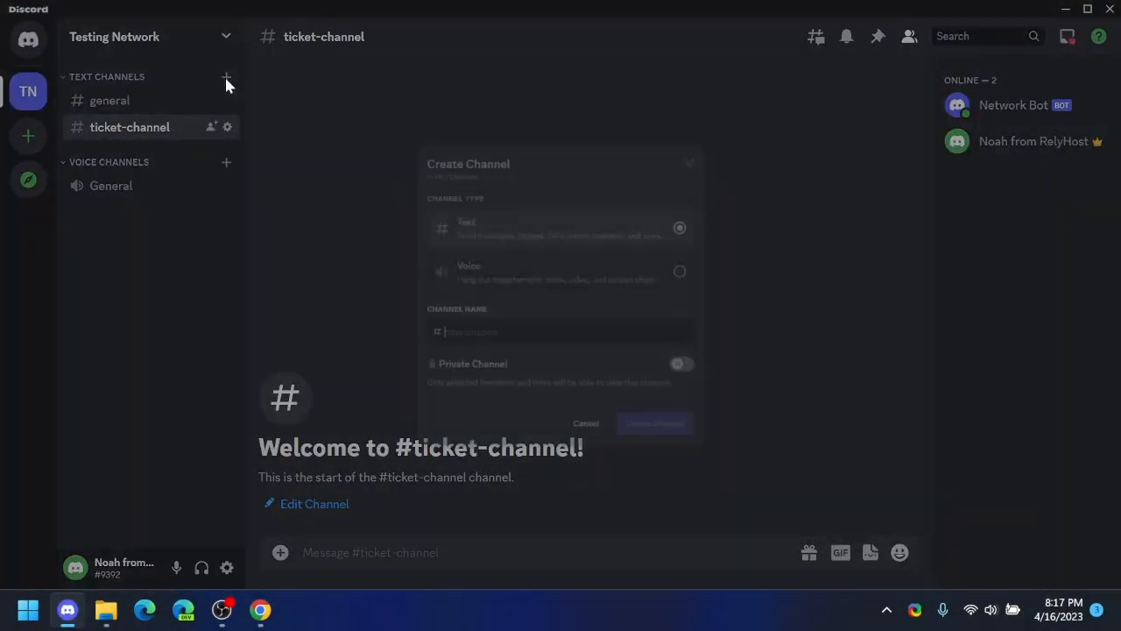
type("ticket-logs")
key("Return")
Create a server role named Support with an orange color, save it, and leave the server settings.
left_click(166, 37)
left_click(151, 143)
left_click(219, 122)
left_click(839, 221)
left_click_drag(630, 193, 369, 188)
type("Support")
left_click(803, 292)
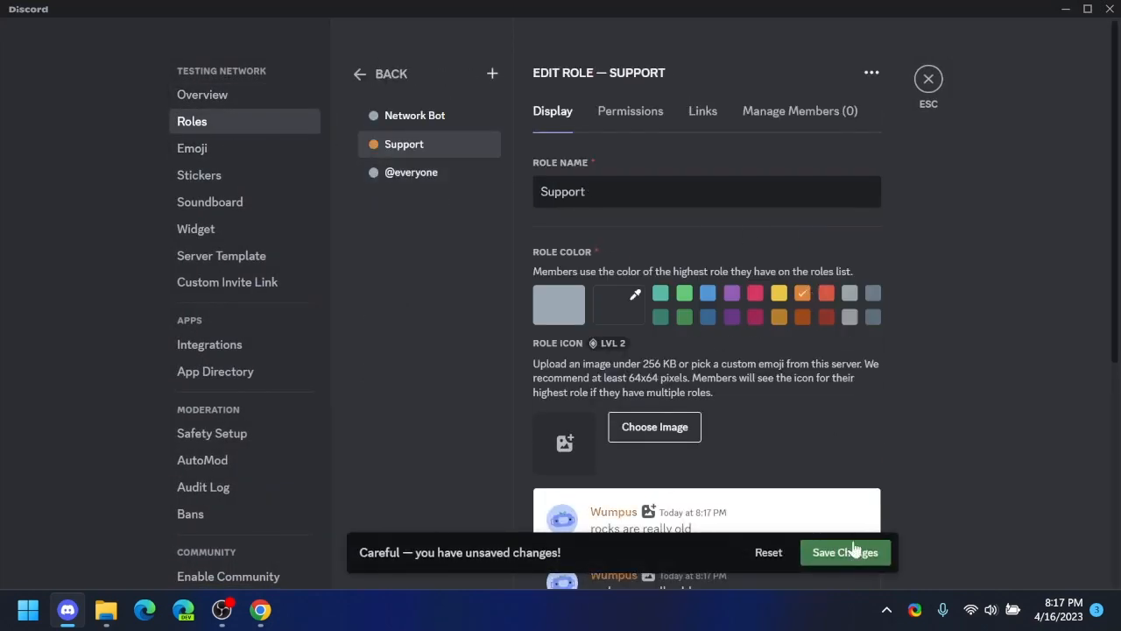
left_click(928, 79)
Create a channel category named Tickets in the Testing Network server.
left_click(215, 35)
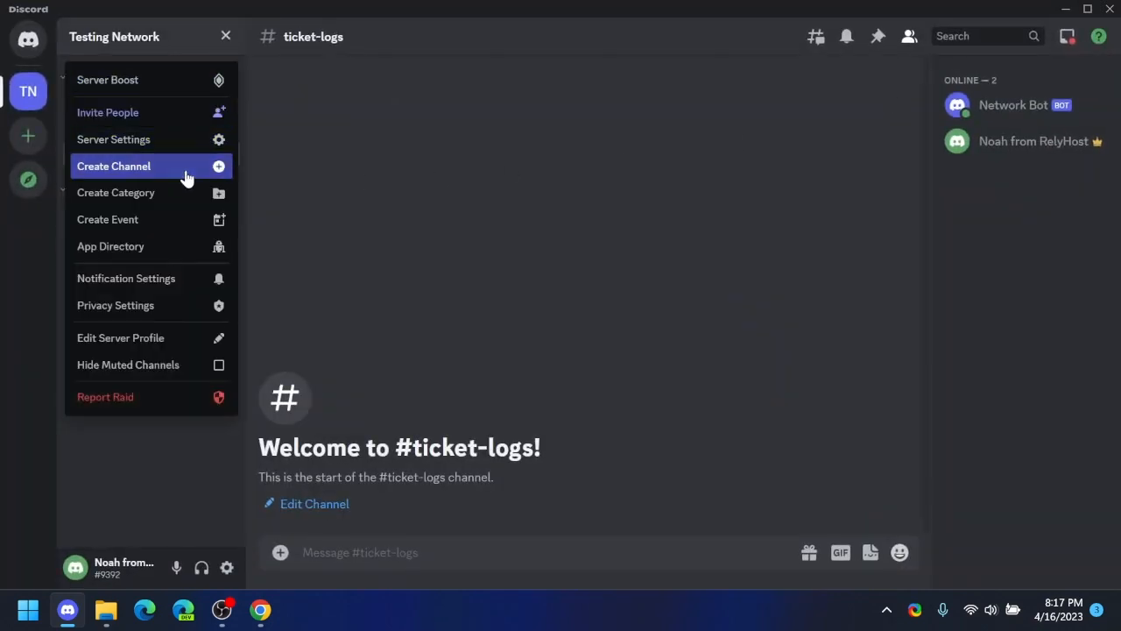
left_click(184, 193)
type("Tickets")
key("Return")
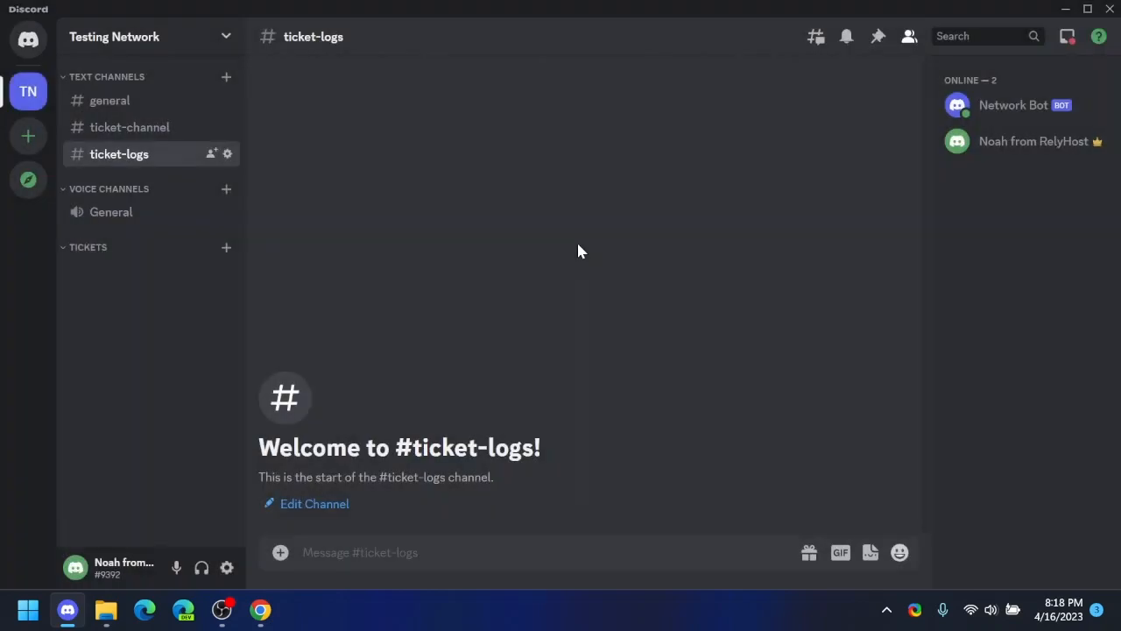
Add the Support role to the Tickets category's advanced permissions, allow it View Channels, and save the changes.
right_click(131, 247)
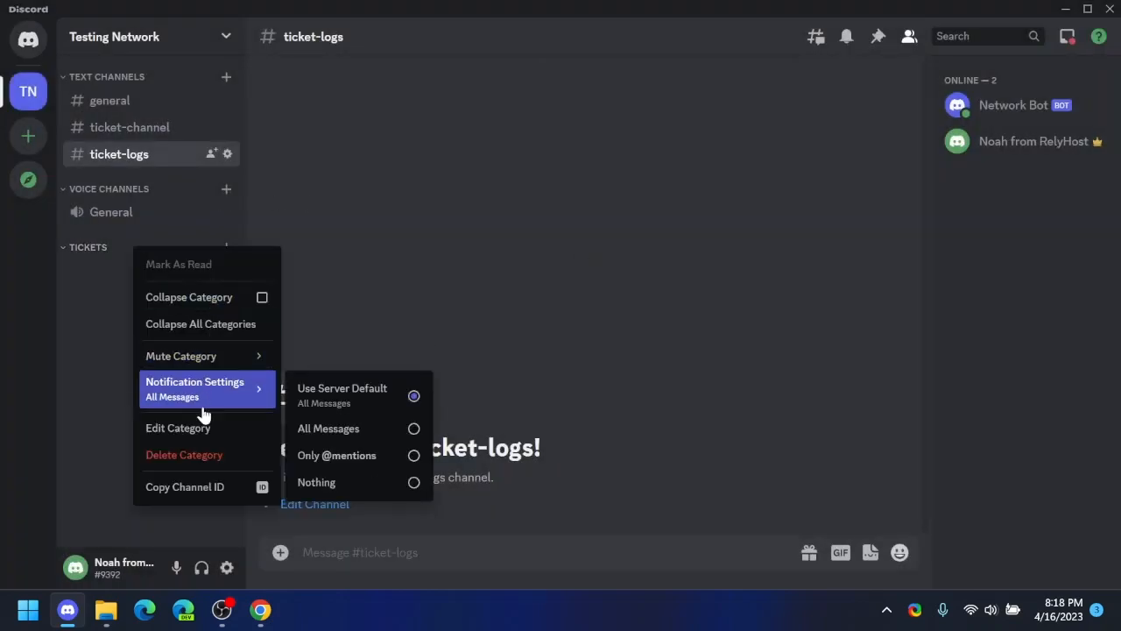
left_click(176, 428)
left_click(209, 122)
left_click(514, 312)
left_click(430, 471)
scroll(656, 333, "down", 2)
left_click(858, 172)
left_click(818, 557)
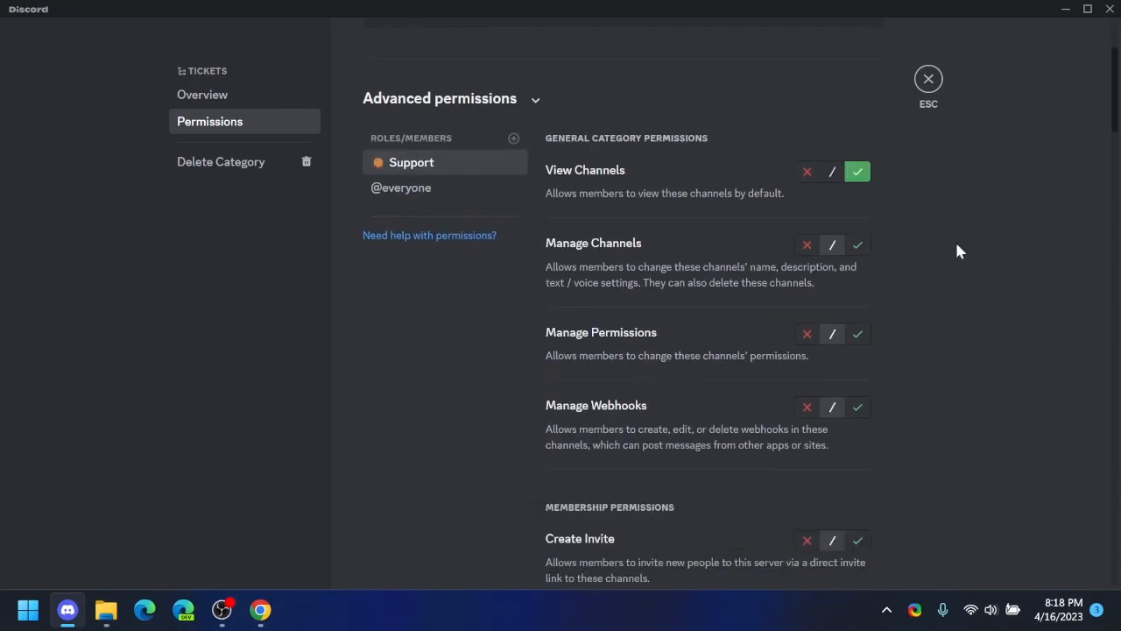
Allow the Support role to send messages in the Tickets category, save, and close the category settings.
scroll(942, 445, "down", 5)
left_click(857, 235)
left_click(844, 551)
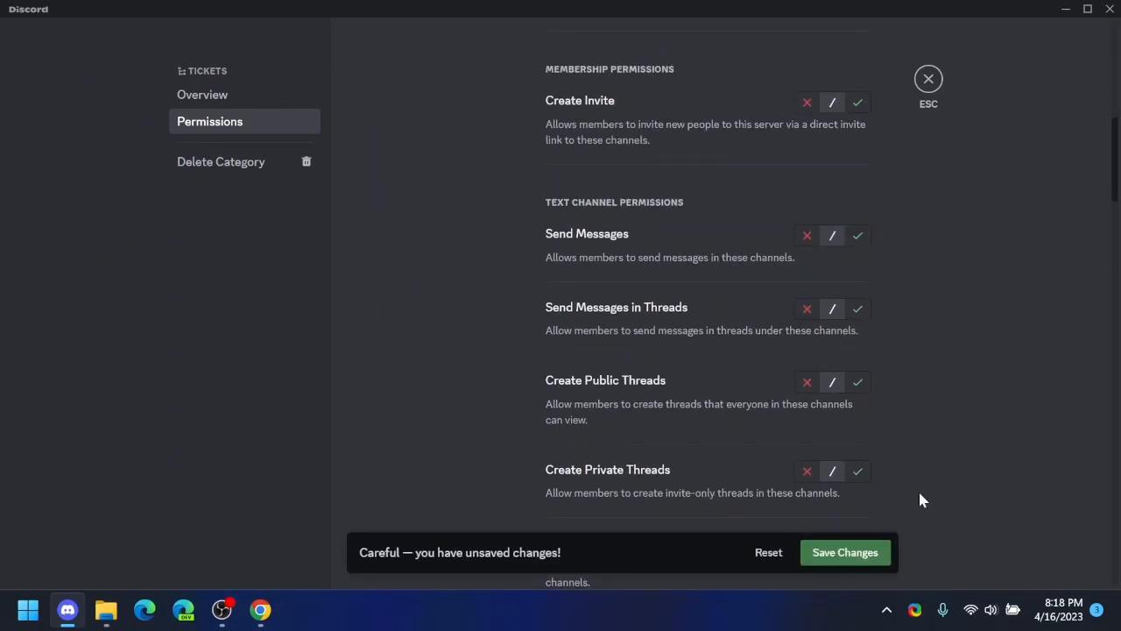
left_click(928, 79)
Begin a /setup tickets command with reaction_channel #ticket-channel, logging_channel #ticket-logs, and tickets_category Tickets.
type("/setup")
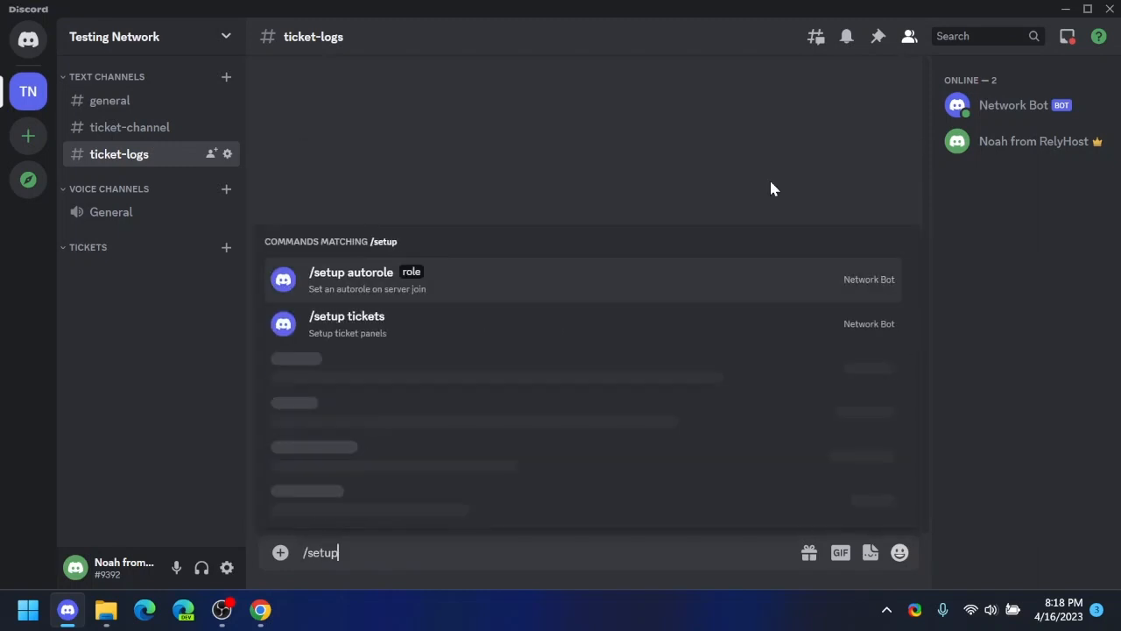
key("Down")
key("Return")
key("Down")
key("Down")
key("Down")
key("Return")
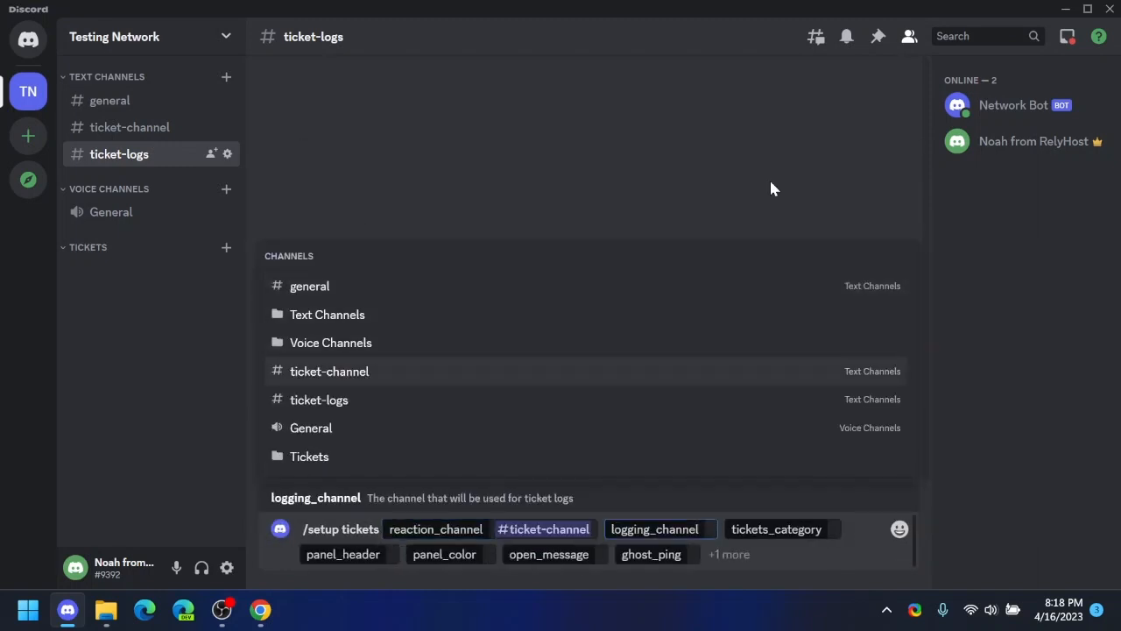
key("Down")
key("Return")
key("Down")
key("Down")
key("Return")
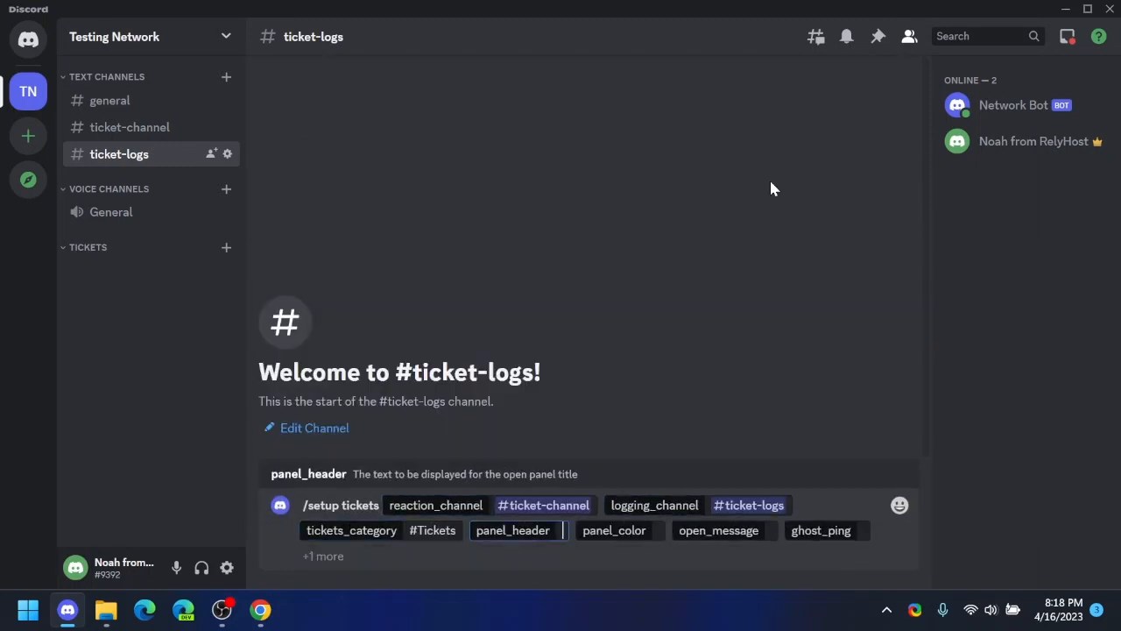
Set the ticket panel's header to "Open a ticket!" and its color to Gold.
type("Open a ticket!")
key("Tab")
key("Down")
key("Down")
key("Down")
key("Down")
key("Down")
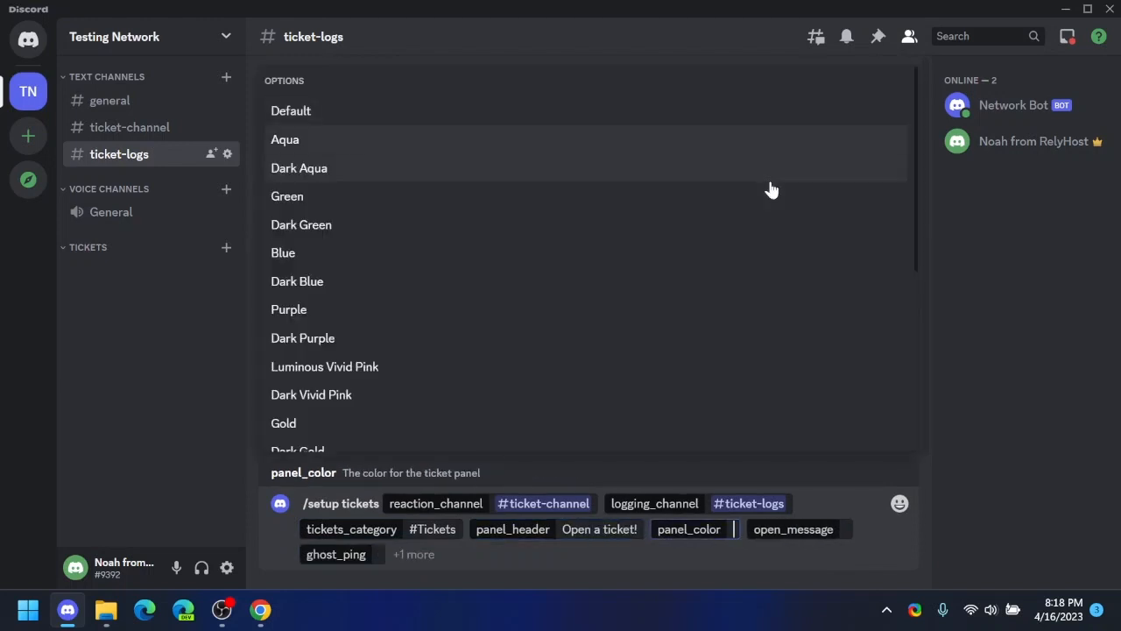
key("Down")
key("Down")
key("Down")
key("Down")
key("Down")
key("Down")
key("Return")
Set open_message to "Open!", choose a ghost_ping option, and send the /setup tickets command.
type("Open!")
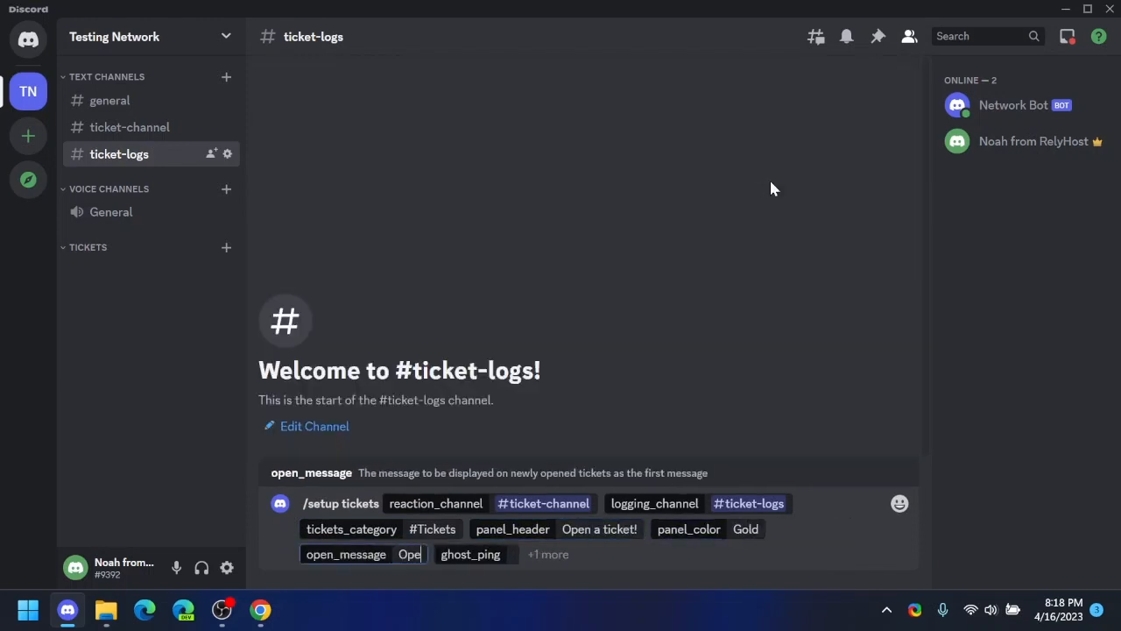
key("Tab")
key("Down")
key("Return")
key("Return")
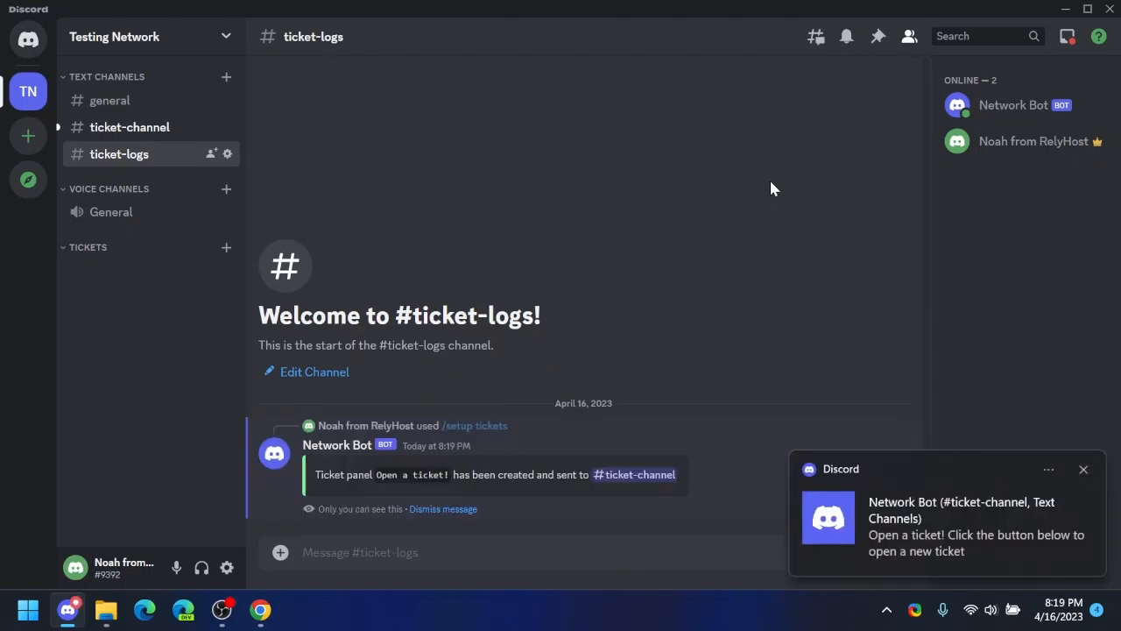
Open the #ticket-channel text channel to view the posted ticket panel.
left_click(129, 127)
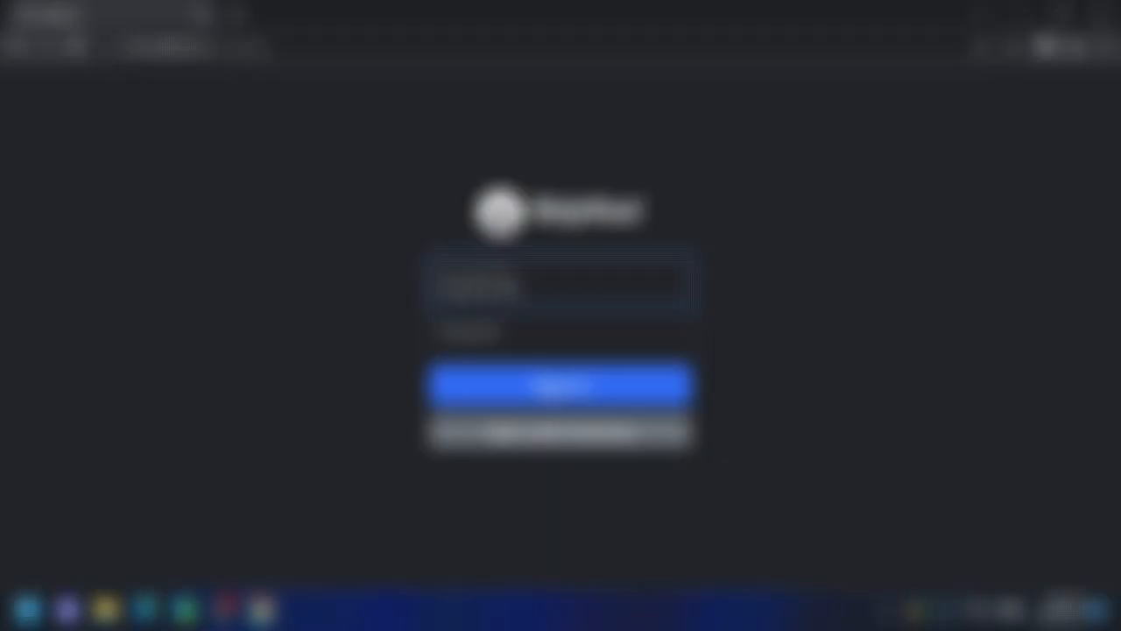
type("@gmail.com")
key("Tab")
type("••••••••")
key("Return")
left_click(975, 300)
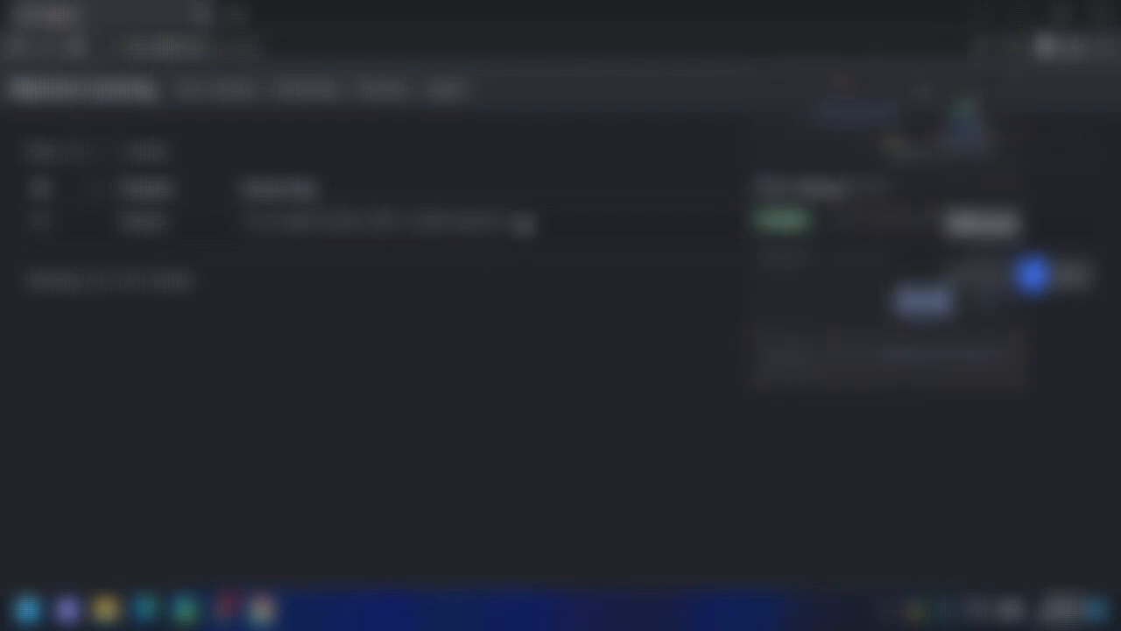
left_click_drag(239, 221, 518, 252)
left_click(518, 254)
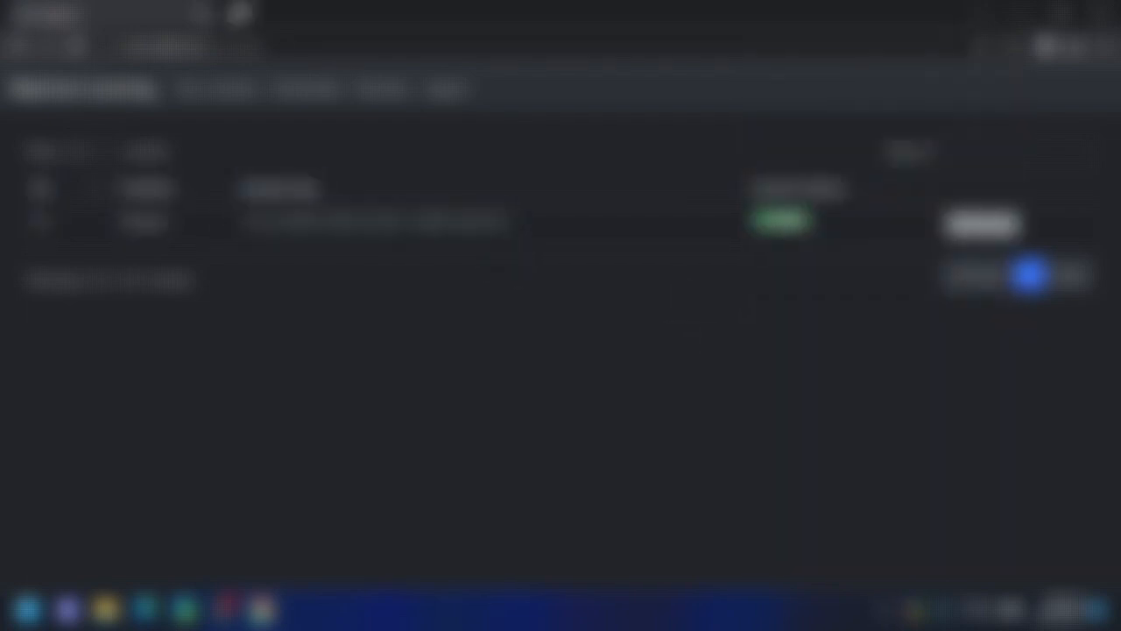
left_click(238, 14)
type("discord.dev")
key("Return")
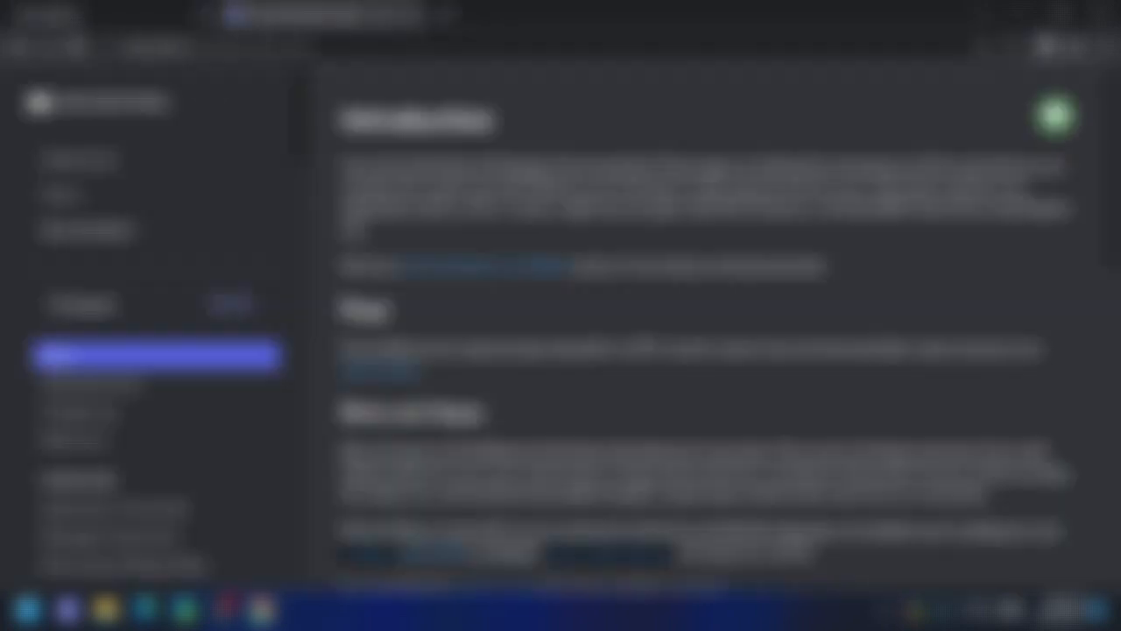
left_click(112, 167)
left_click(1007, 116)
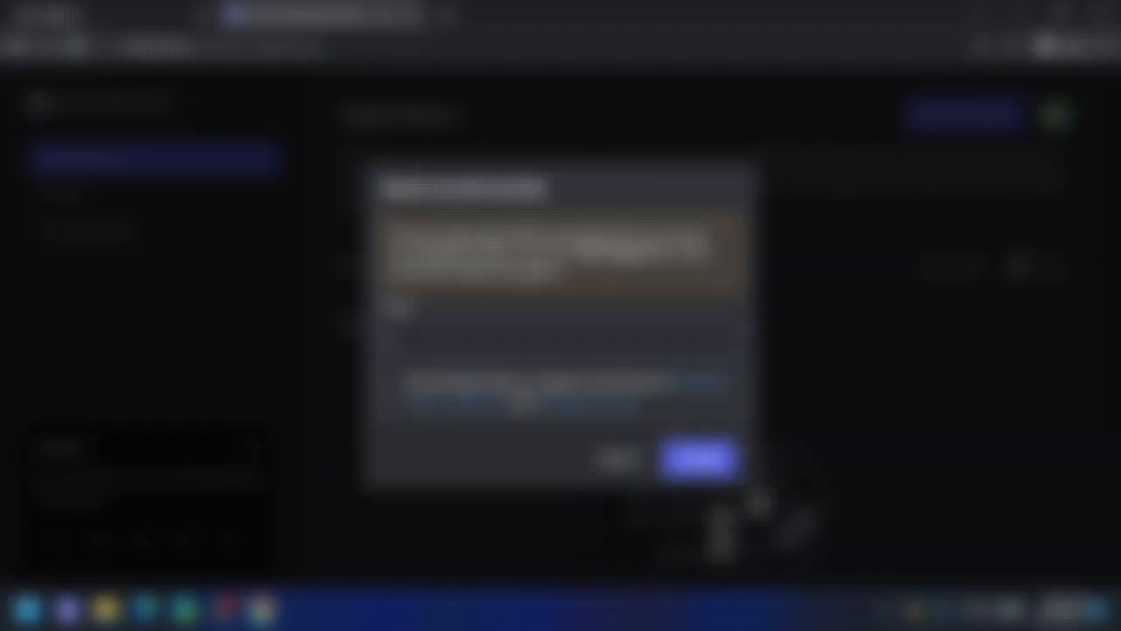
type("Discord Bot")
left_click(393, 394)
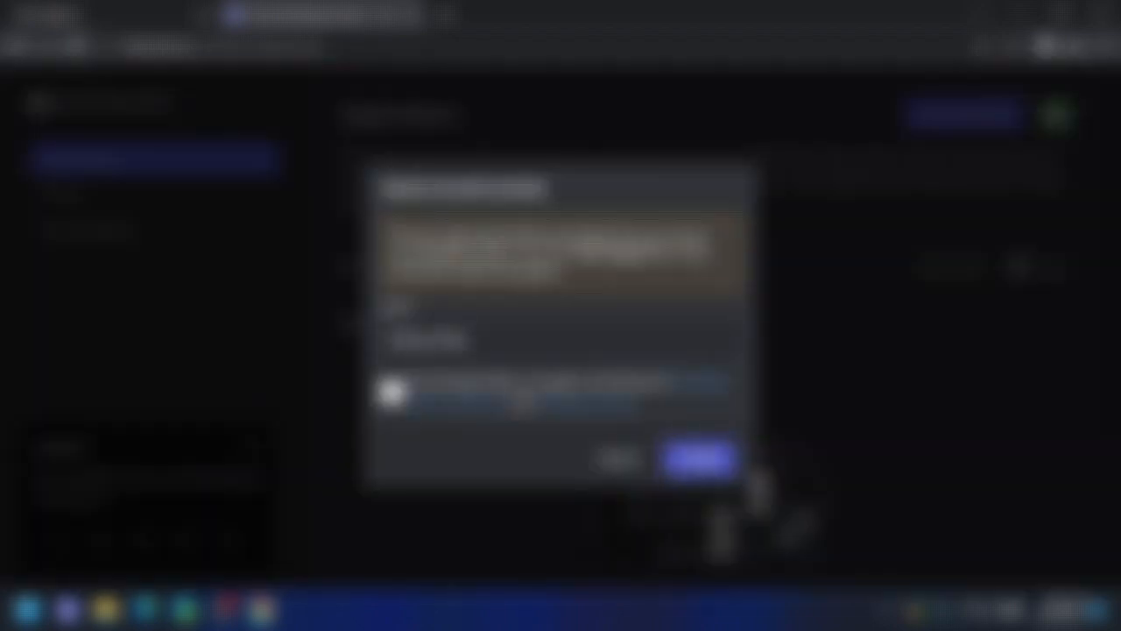
left_click(717, 466)
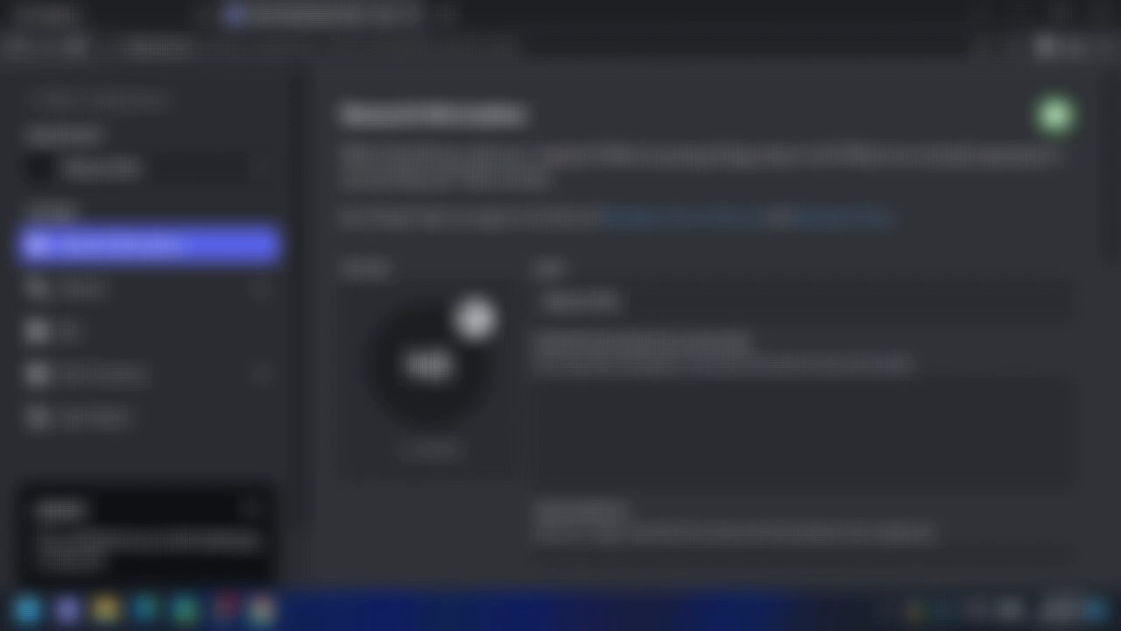
left_click(131, 331)
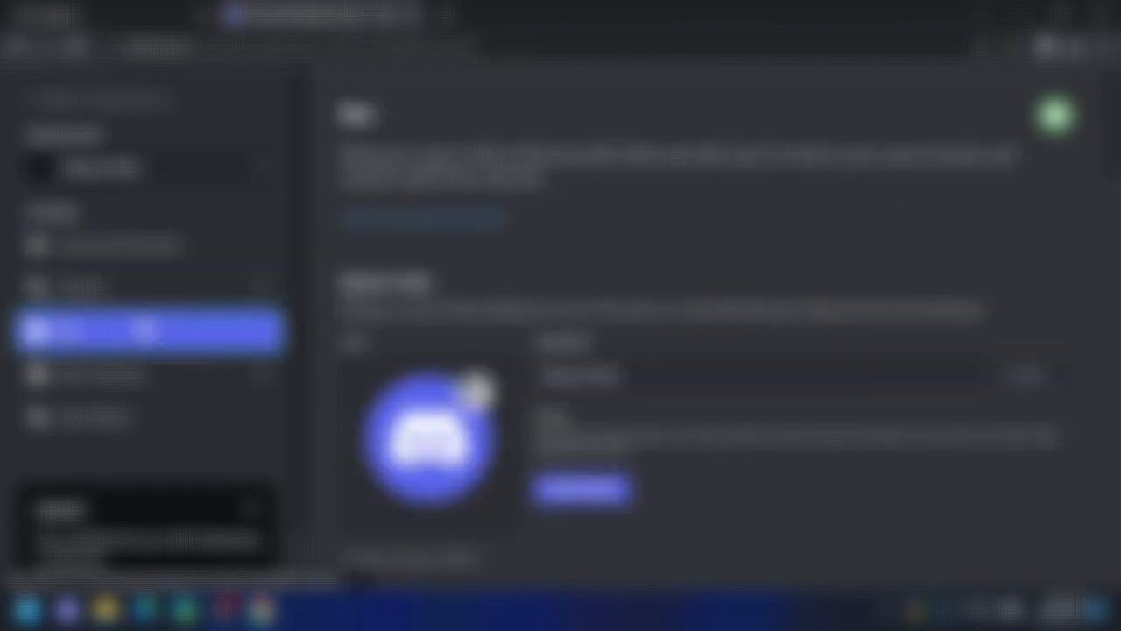
scroll(455, 323, "down", 5)
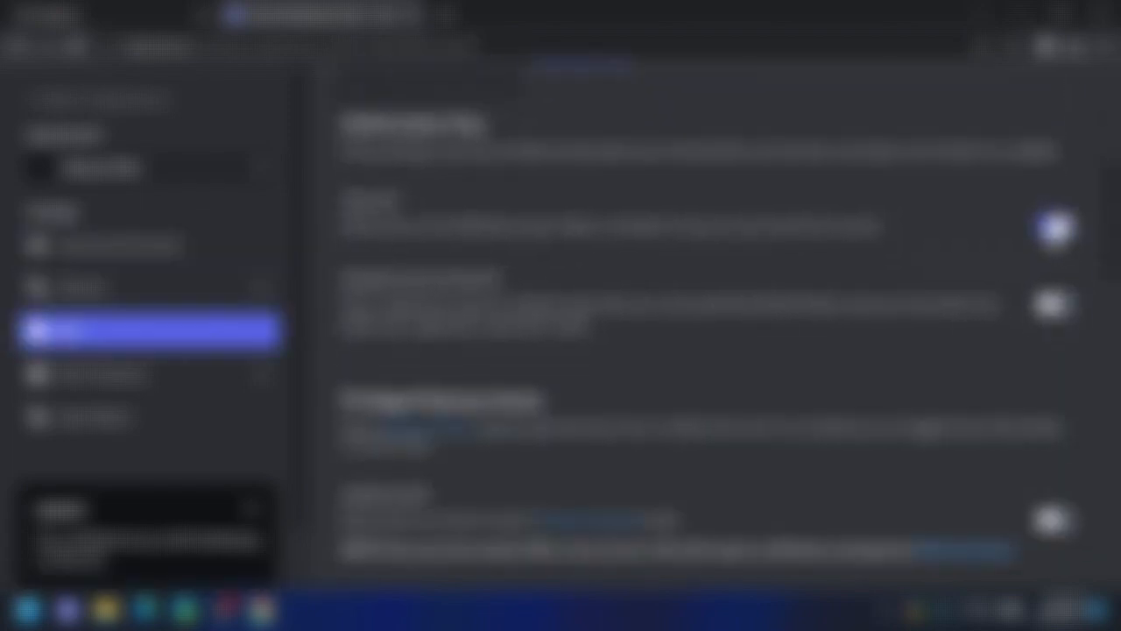
left_click(1055, 231)
scroll(1026, 239, "down", 4)
left_click(1056, 170)
left_click(1055, 303)
left_click(1055, 436)
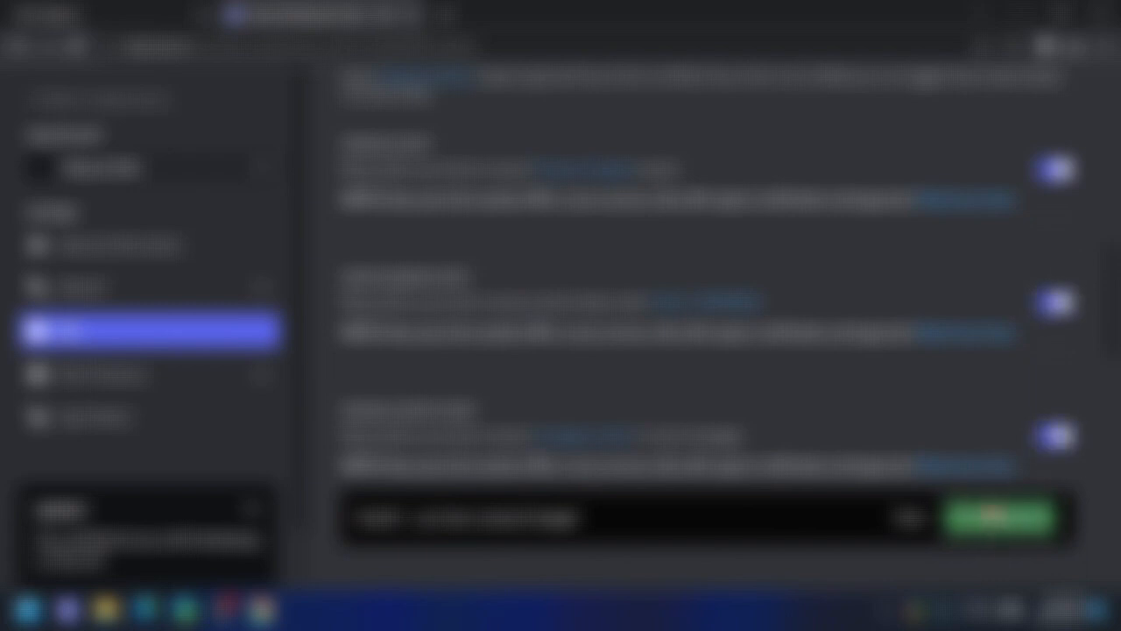